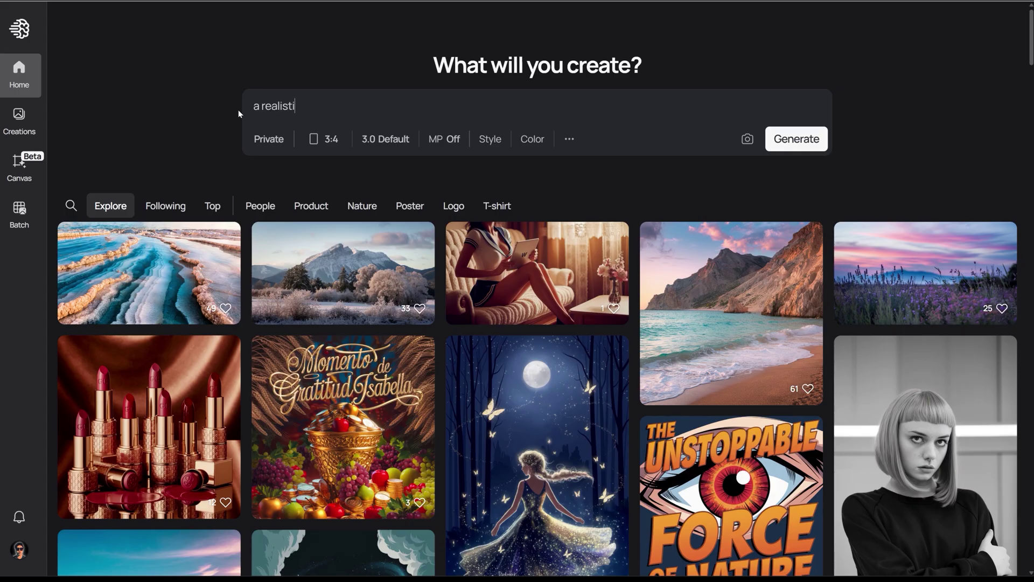
{"action": "type", "text": "ing nikes completl"}
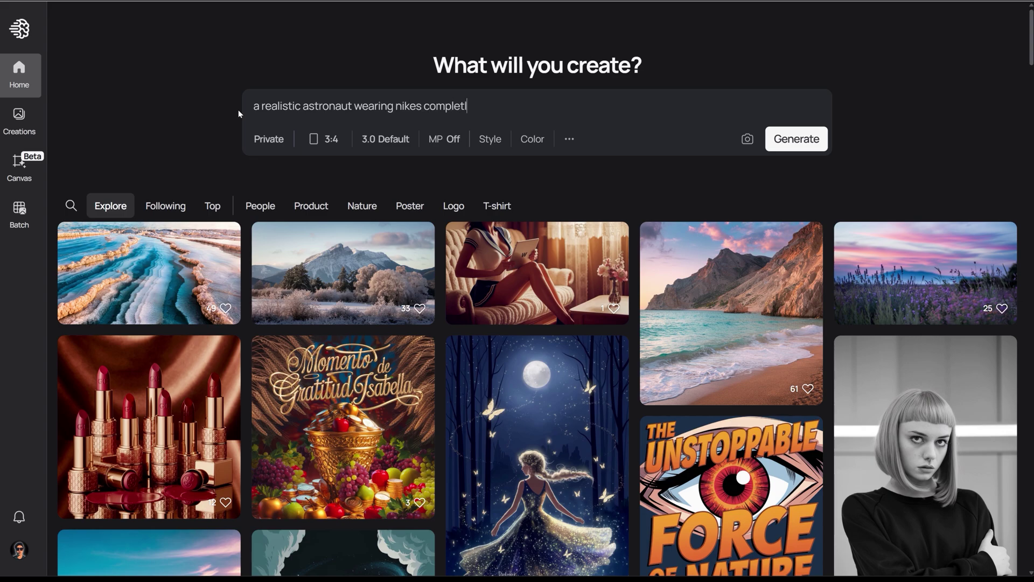
{"action": "type", "text": "y dipped in liquid chrome. hi"}
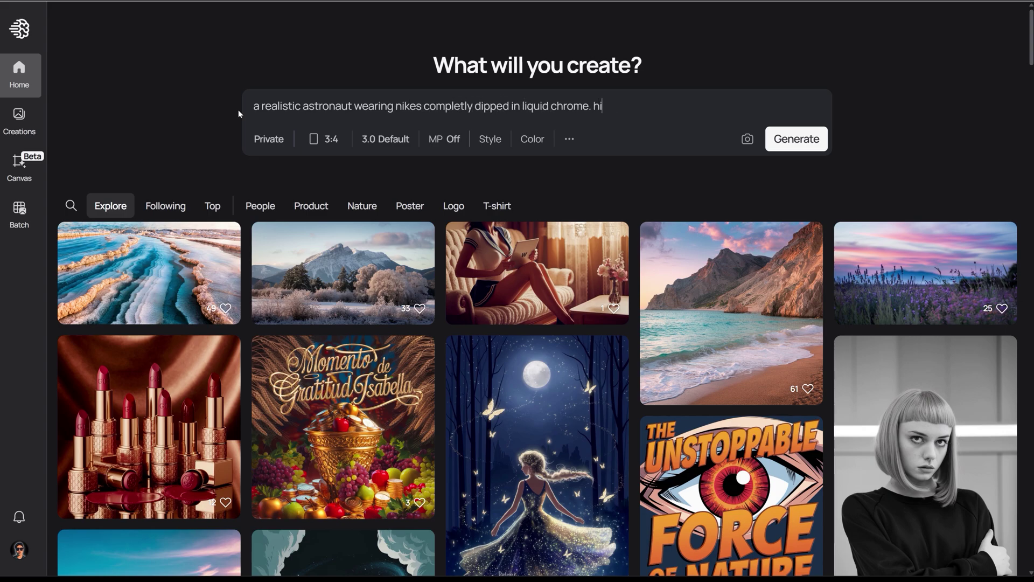
{"action": "type", "text": "ghly reflective polished wet look"}
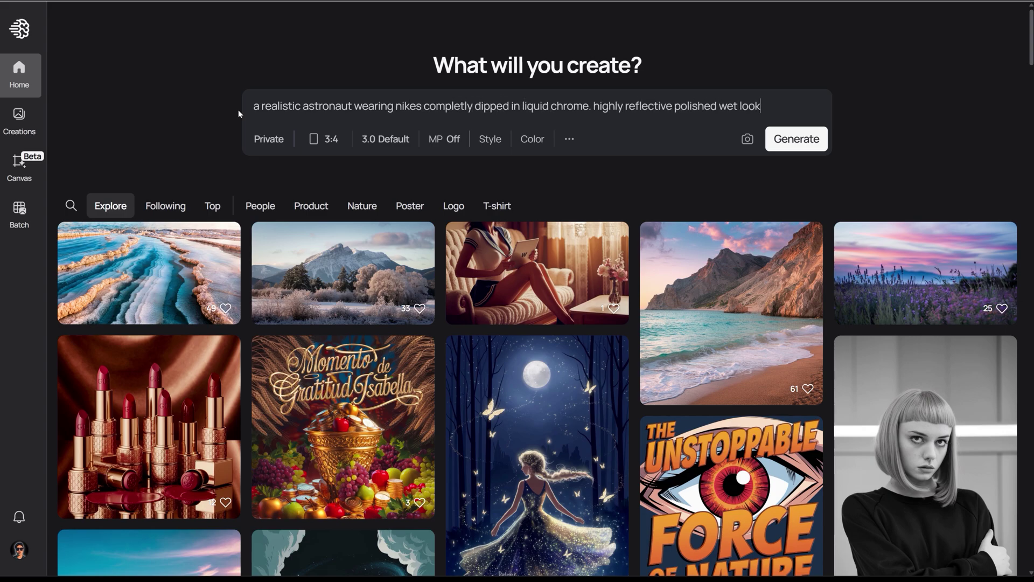
{"action": "type", "text": " shiny waxed metal finish. in"}
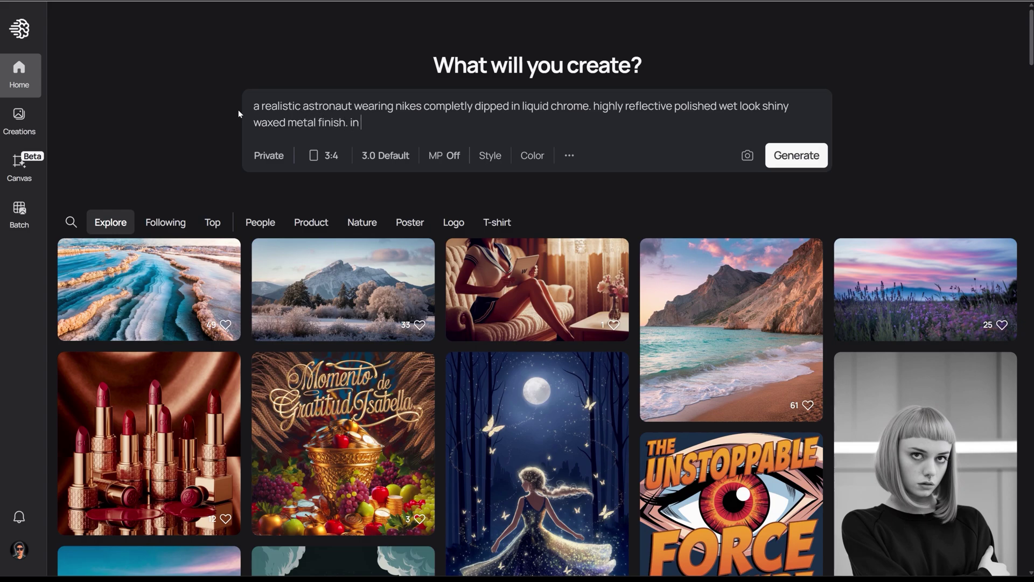
{"action": "type", "text": " a plain white room with reflective w"}
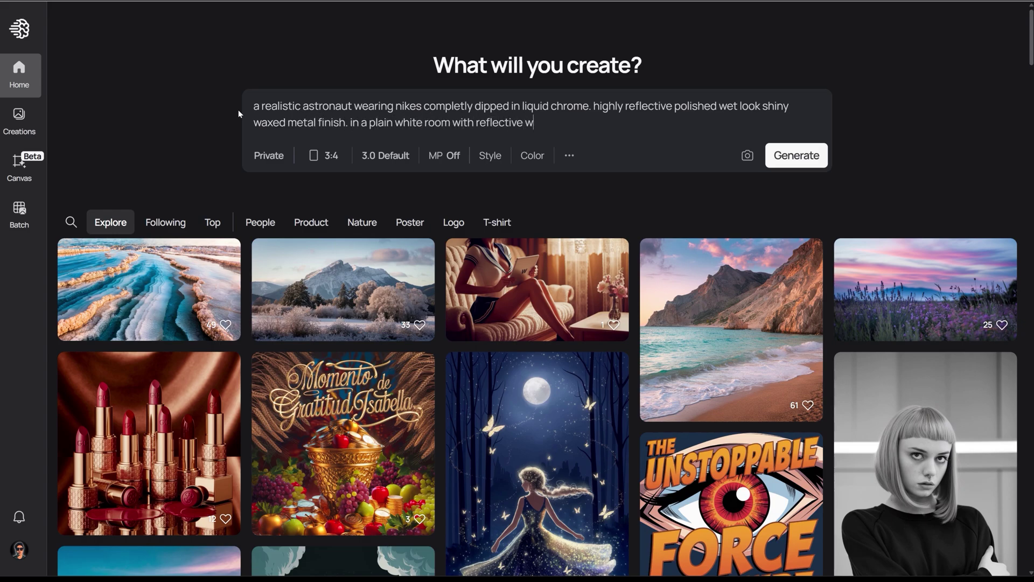
{"action": "type", "text": "hite floor."}
Generate the chrome-dipped astronaut in a white room and compare its four variations.
{"action": "left_click", "coordinate": [796, 156]}
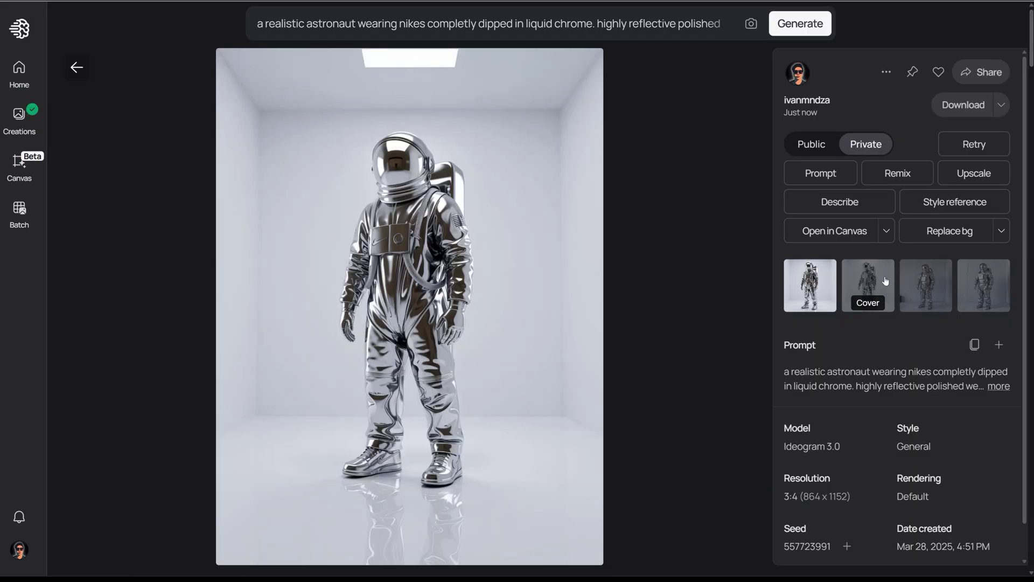
{"action": "left_click", "coordinate": [884, 279]}
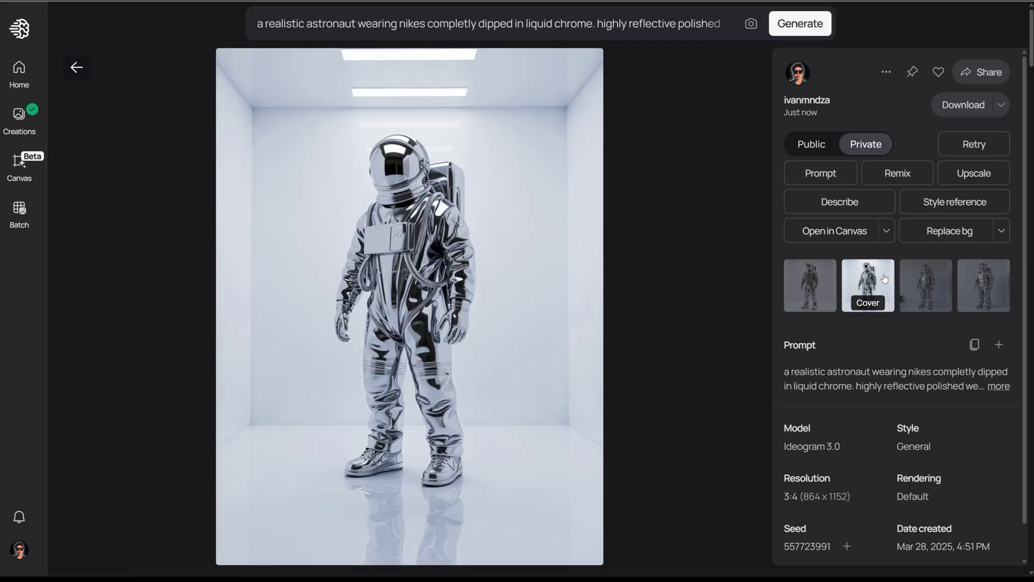
{"action": "left_click", "coordinate": [923, 281]}
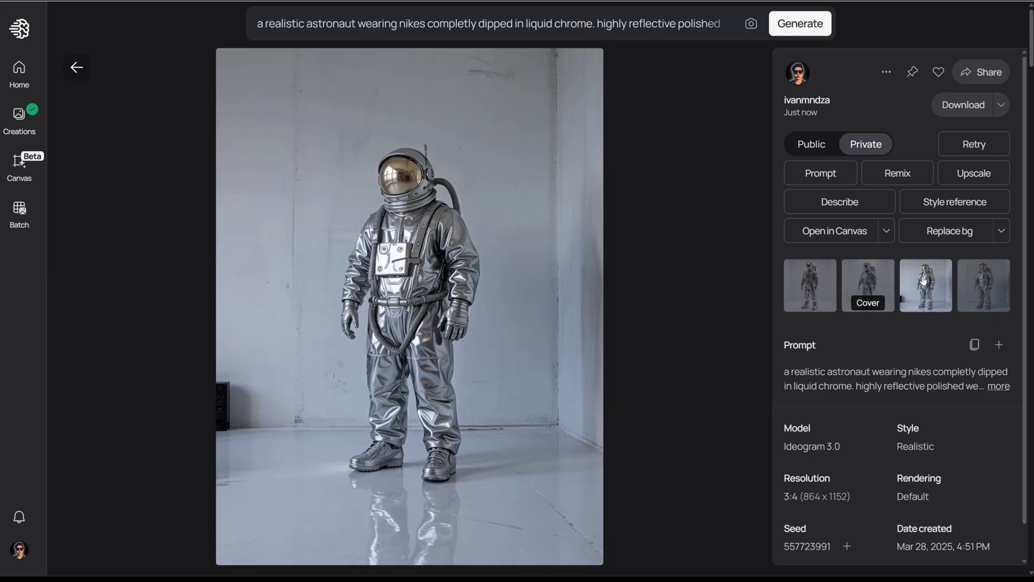
{"action": "left_click", "coordinate": [994, 291]}
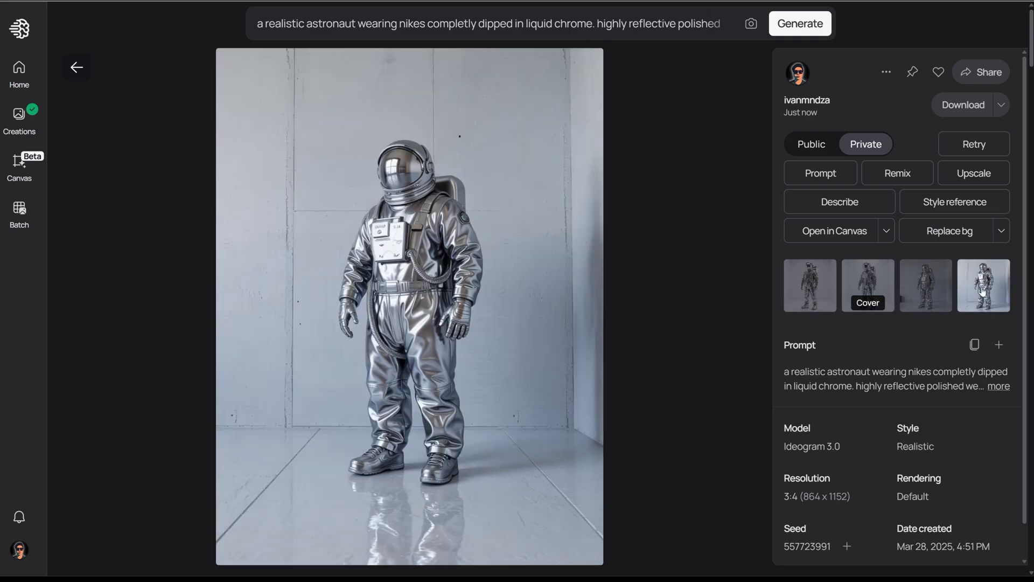
{"action": "left_click", "coordinate": [892, 288]}
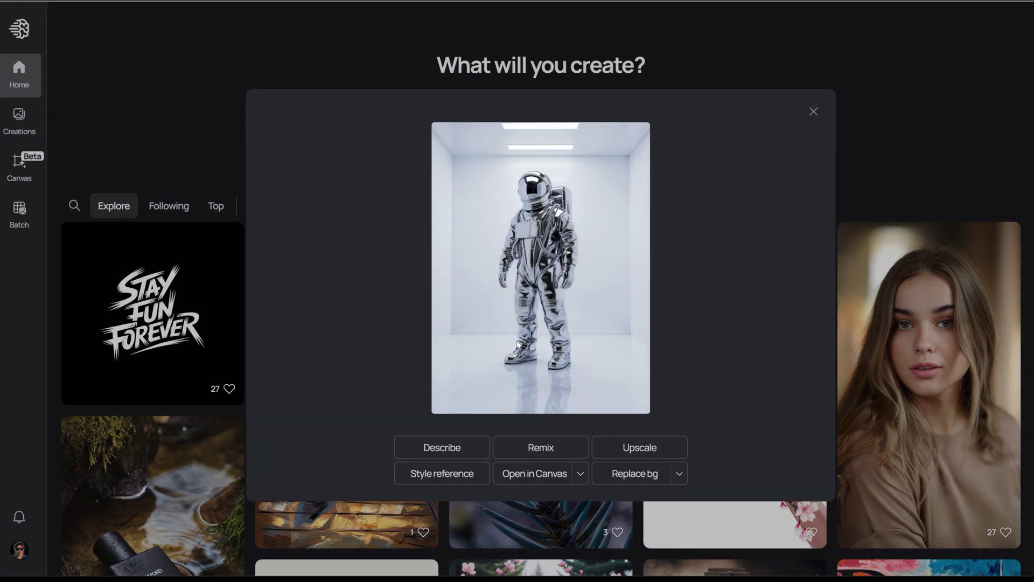
Remove the astronaut's background and use it as style reference for F1/Tesla-inspired hypercars.
{"action": "left_click", "coordinate": [679, 474]}
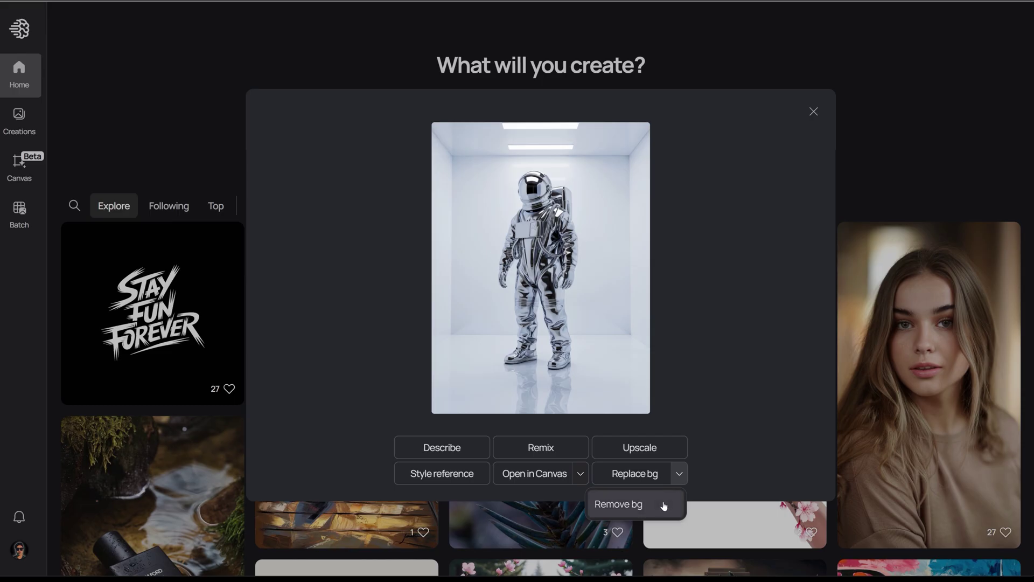
{"action": "left_click", "coordinate": [638, 503]}
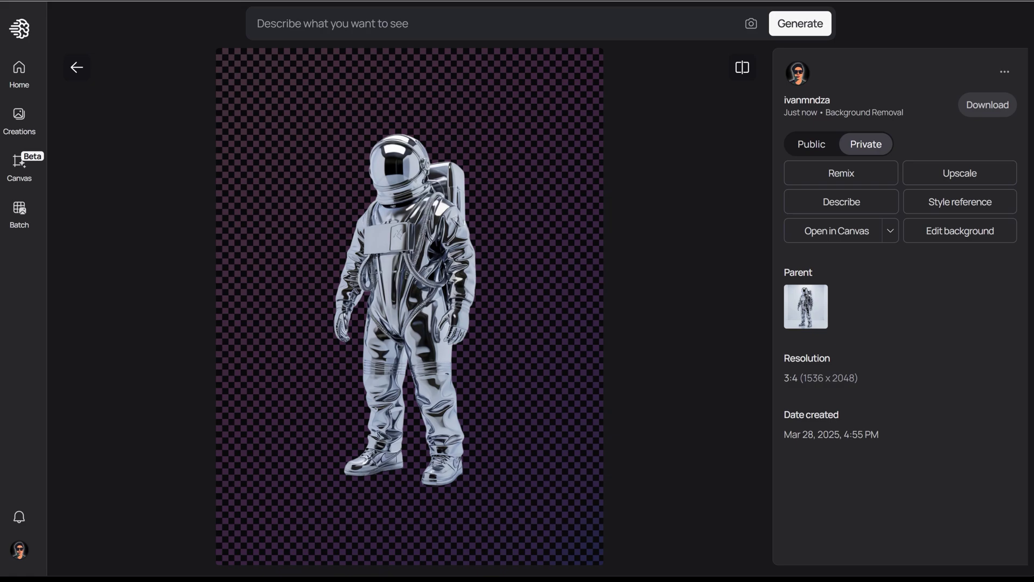
{"action": "left_click", "coordinate": [988, 206]}
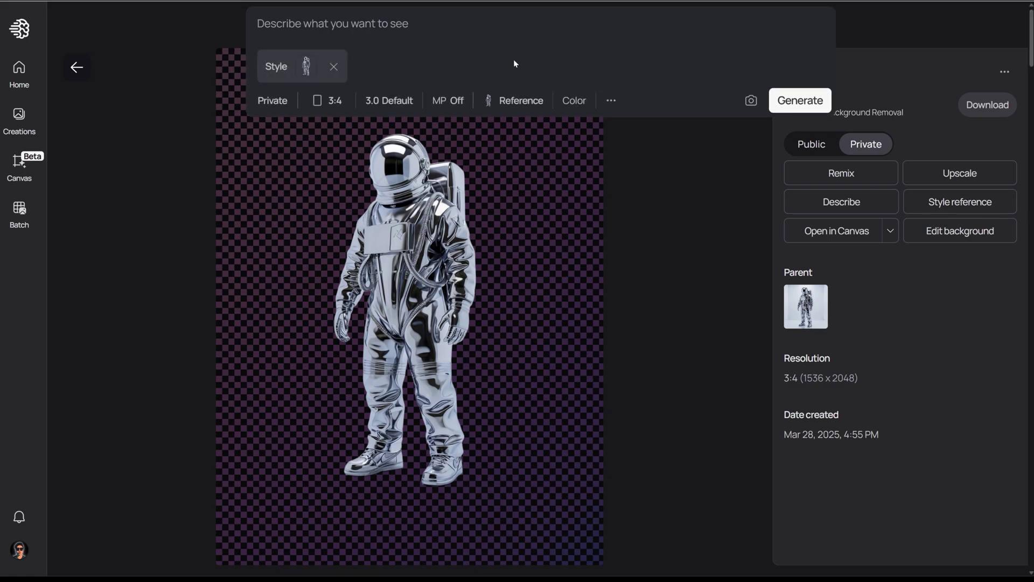
{"action": "type", "text": "hyperc"}
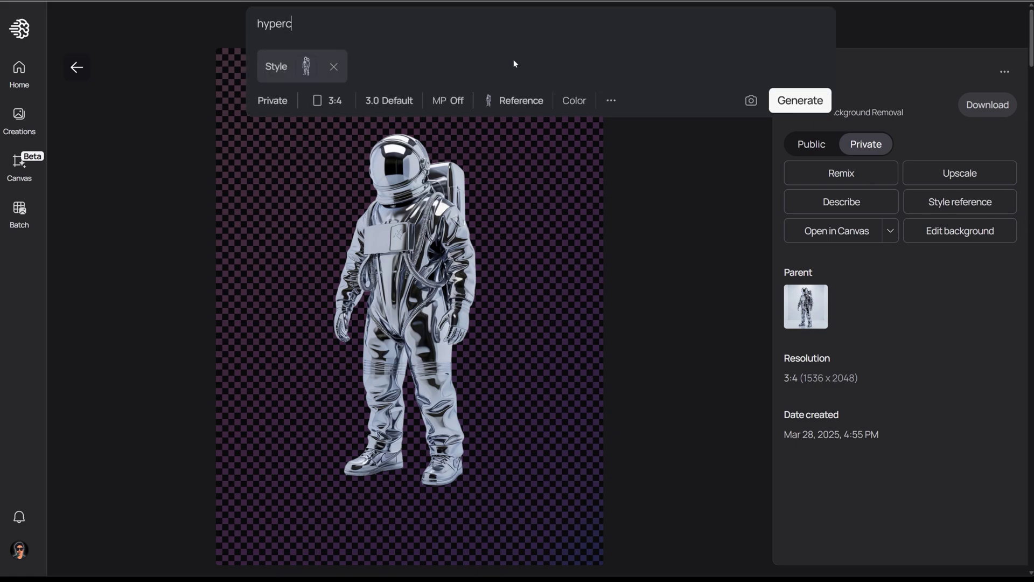
{"action": "type", "text": "ar inspired by f1 and tesla"}
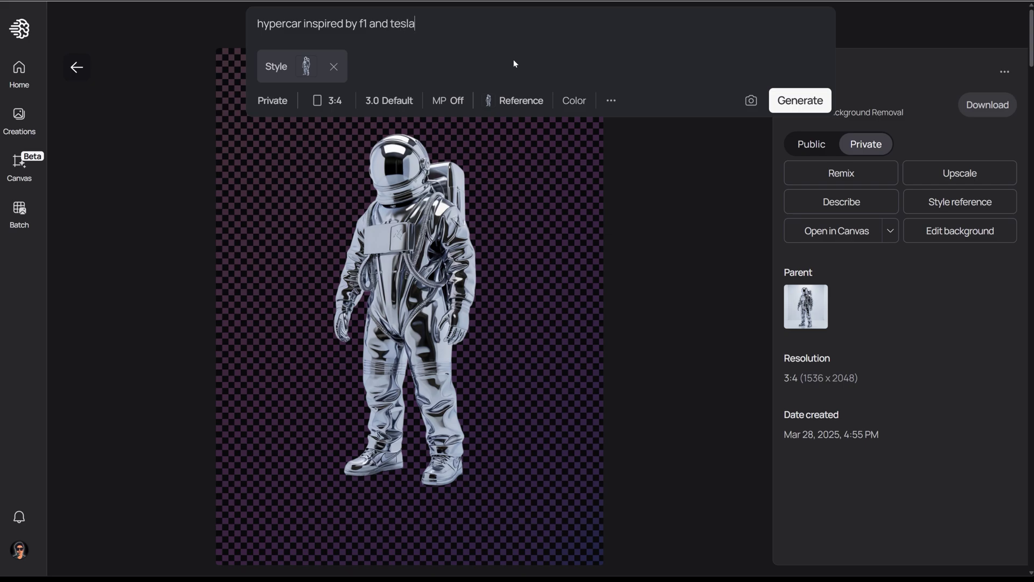
{"action": "left_click", "coordinate": [800, 100]}
{"action": "left_click", "coordinate": [646, 487]}
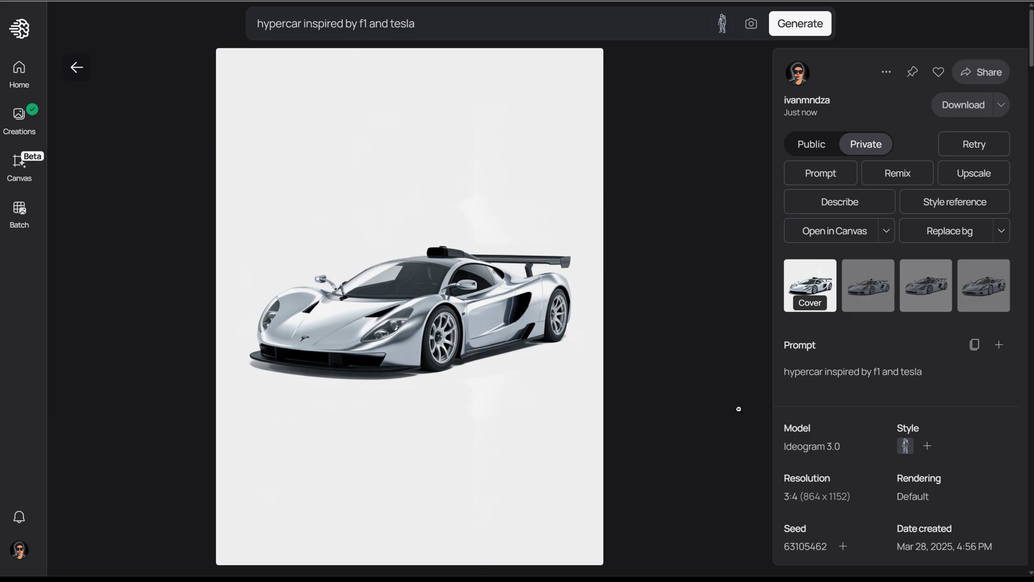
{"action": "left_click", "coordinate": [881, 300]}
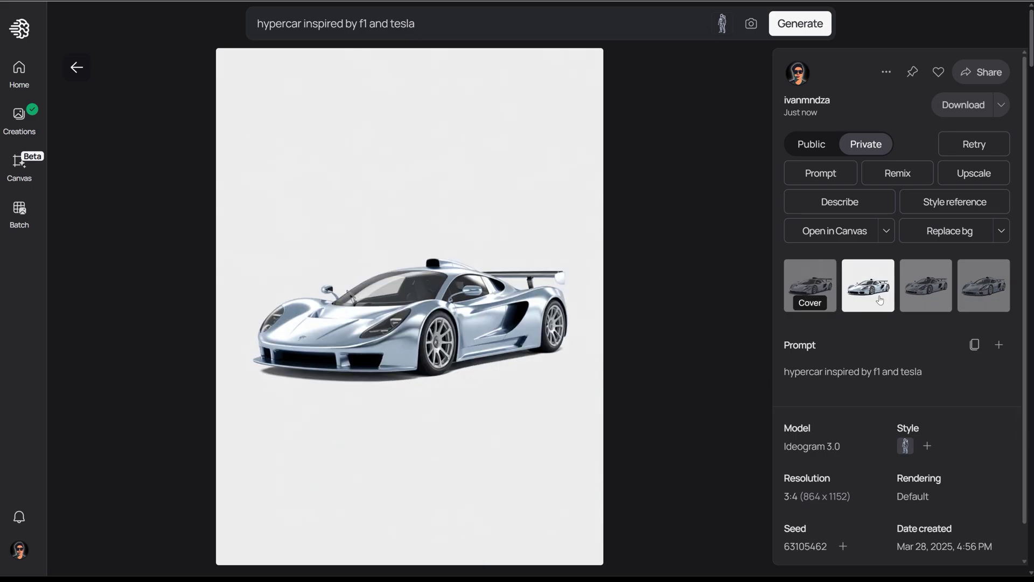
{"action": "left_click", "coordinate": [921, 301]}
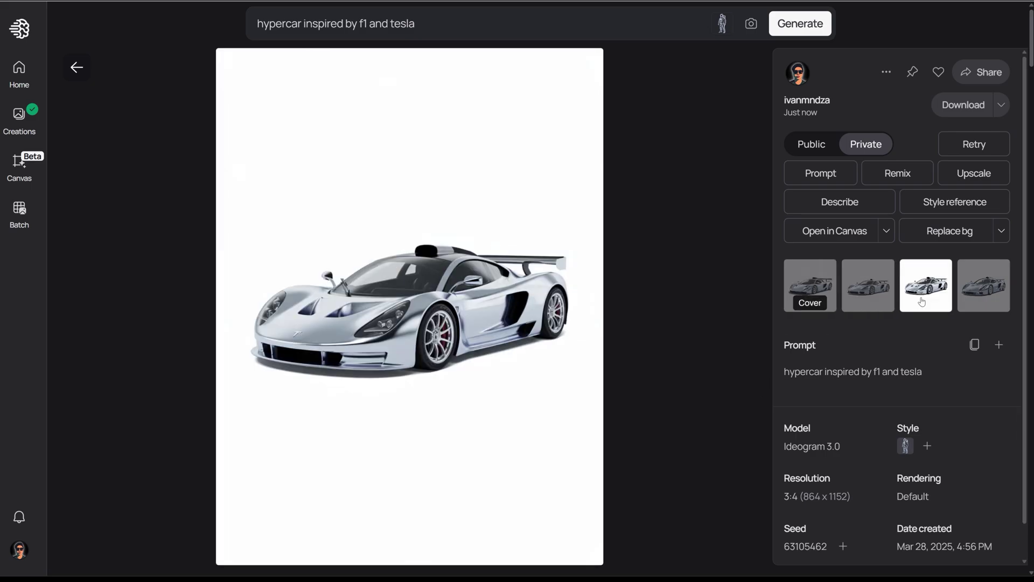
{"action": "left_click", "coordinate": [970, 303]}
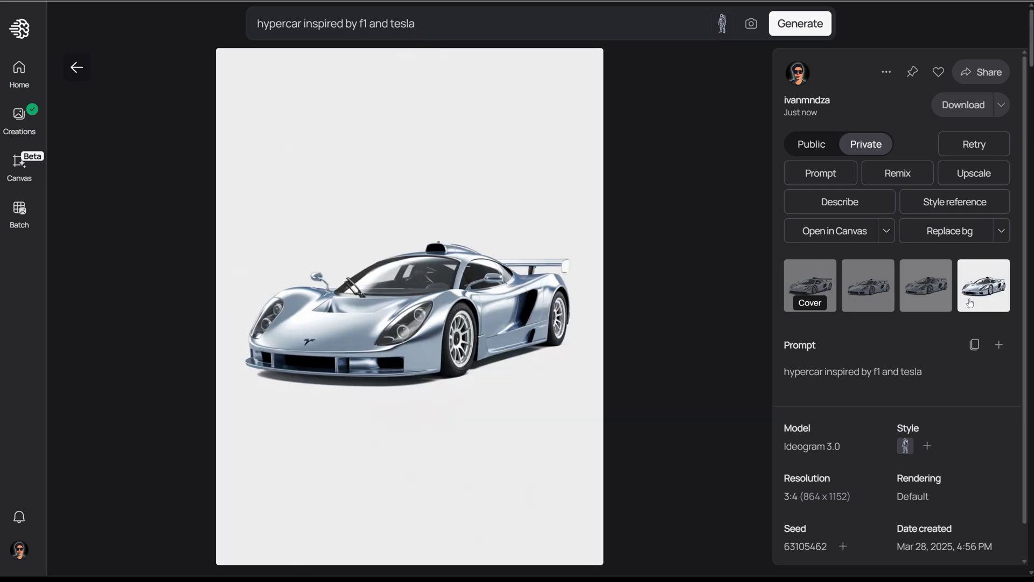
{"action": "left_click", "coordinate": [822, 291]}
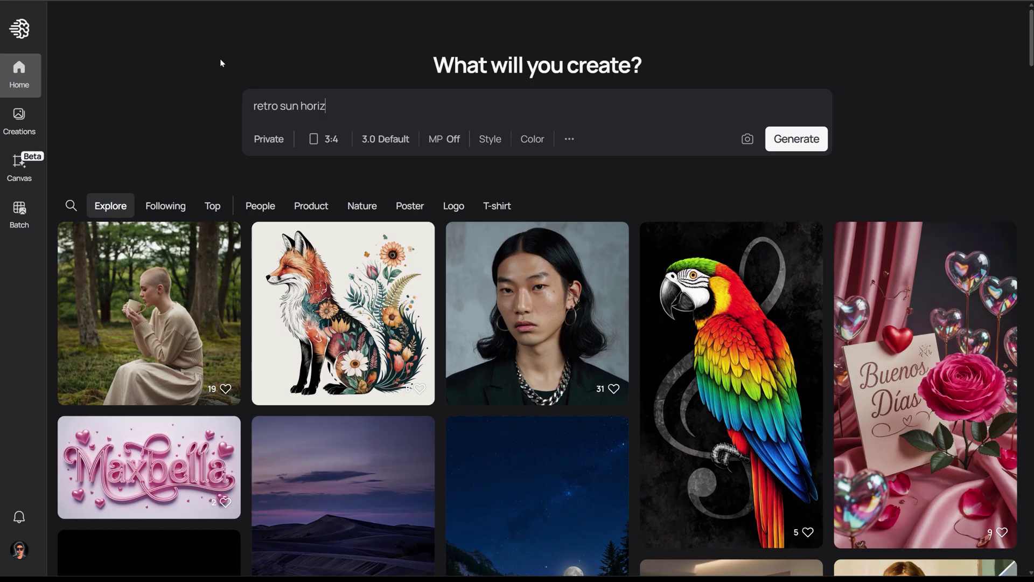
{"action": "type", "text": "ontal bars tshirt template"}
Generate 'retro sun horizontal bars tshirt template' designs and download the fourth as PNG.
{"action": "key", "text": "Return"}
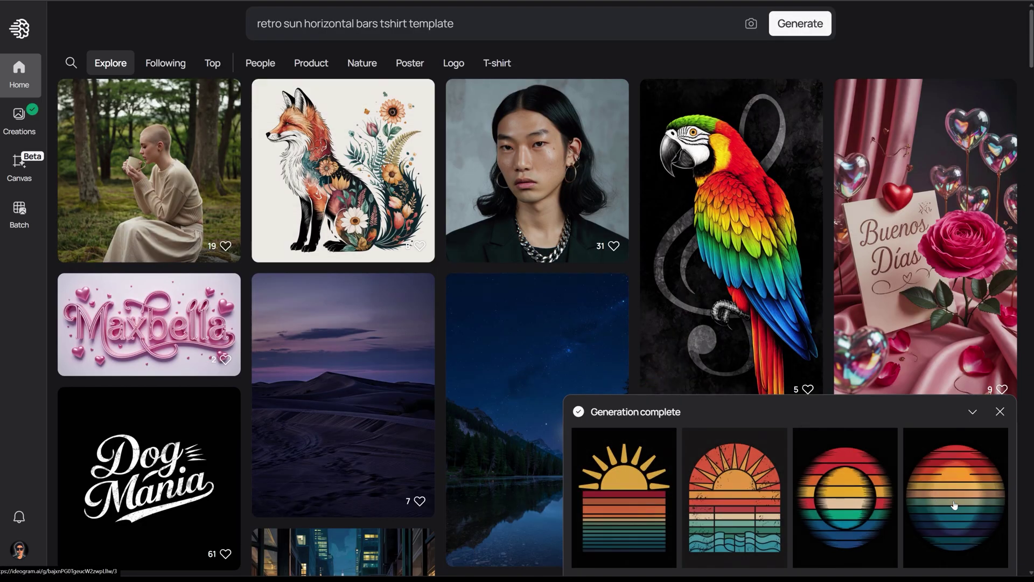
{"action": "left_click", "coordinate": [954, 500]}
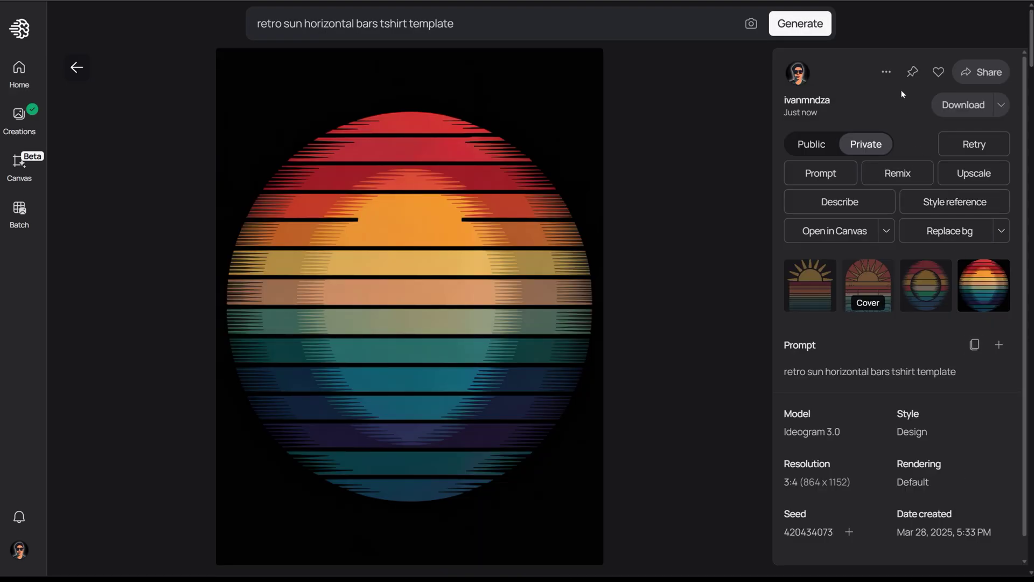
{"action": "left_click", "coordinate": [886, 71]}
{"action": "mouse_move", "coordinate": [789, 444]}
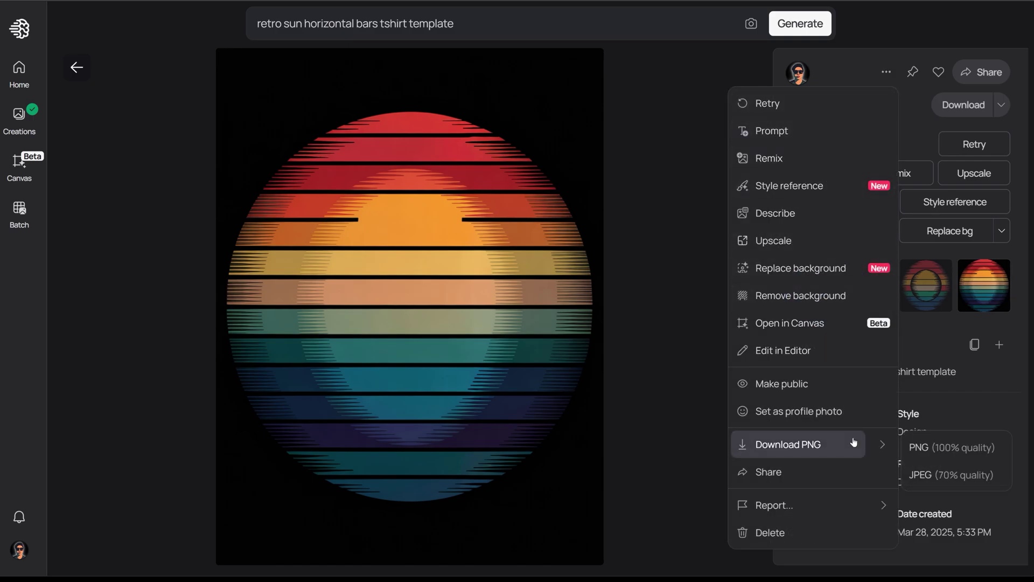
{"action": "left_click", "coordinate": [938, 443]}
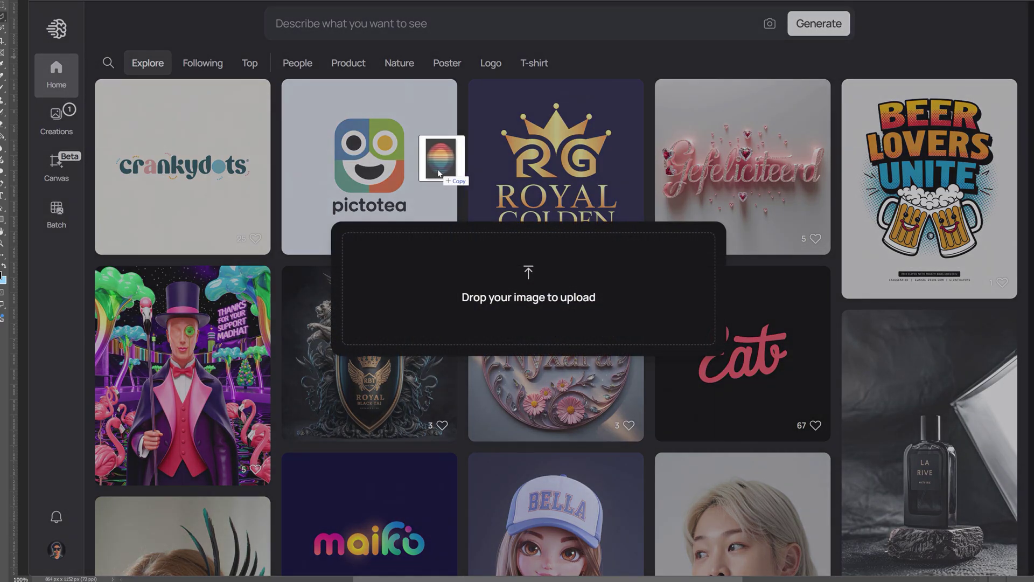
Attach the retro sun as style reference and generate the 'adopt dont shop' graphics.
{"action": "left_click_drag", "start_coordinate": [693, 123], "coordinate": [437, 162]}
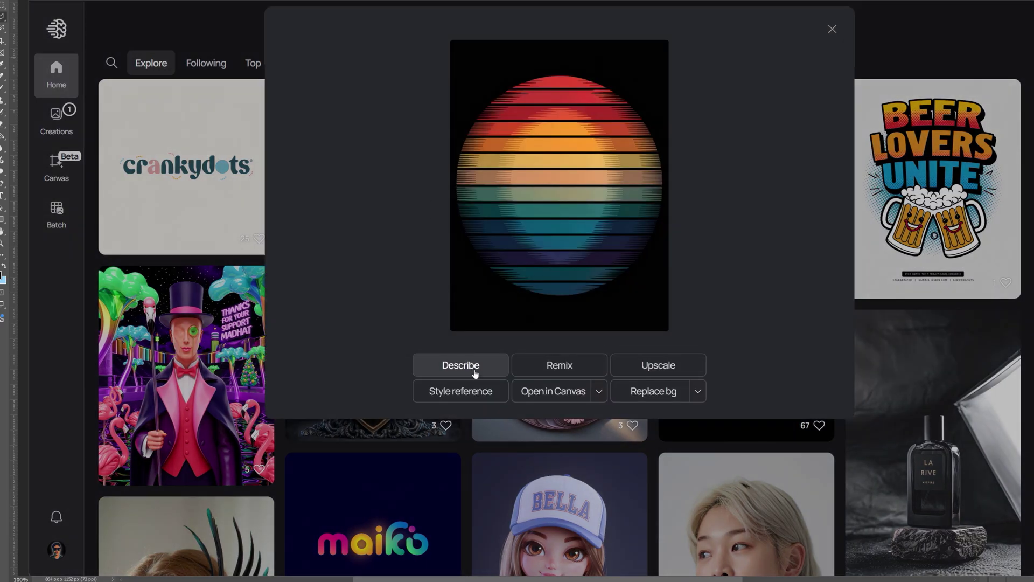
{"action": "left_click", "coordinate": [461, 391]}
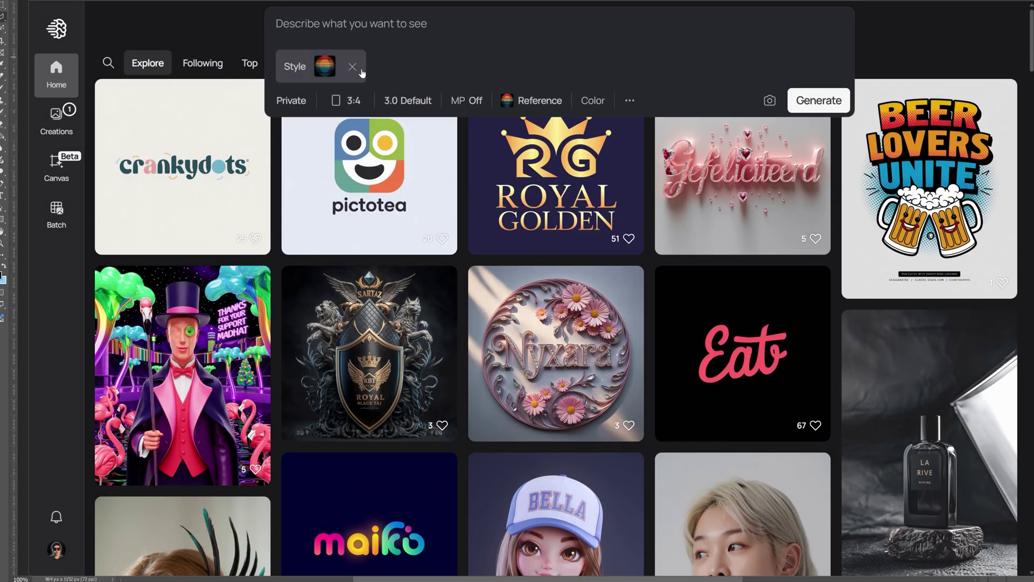
{"action": "type", "text": "text reads"}
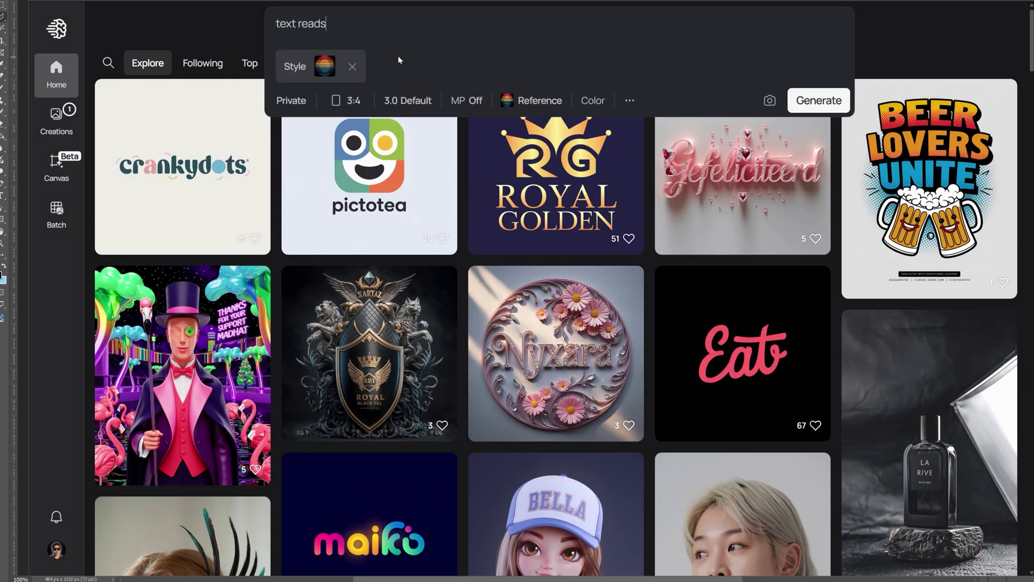
{"action": "type", "text": " \"adopt dont shop\" dog and cat"}
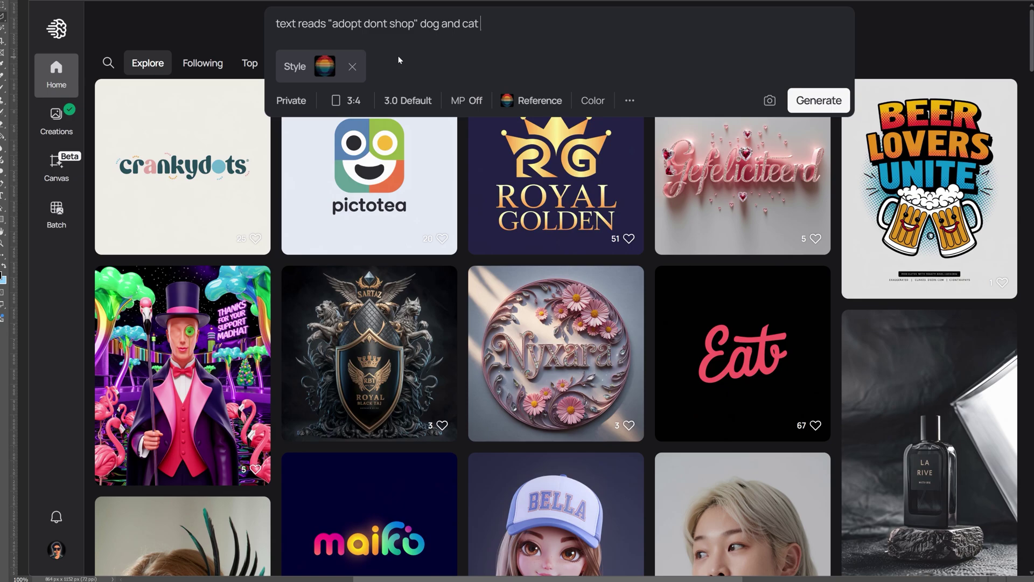
{"action": "type", "text": " graphic"}
{"action": "key", "text": "Return"}
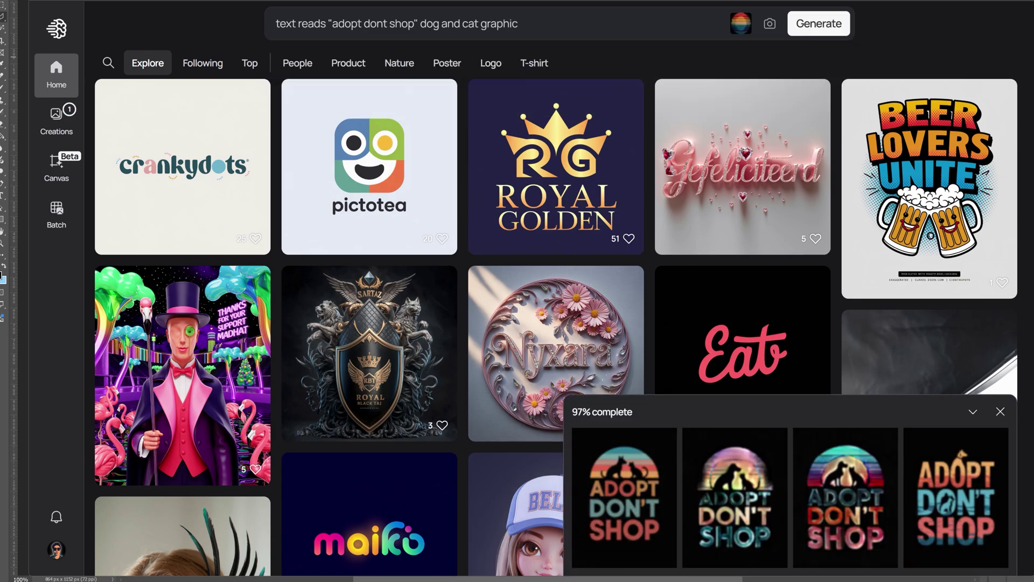
View each of the four Adopt Don't Shop dog-and-cat designs in turn.
{"action": "left_click", "coordinate": [630, 483]}
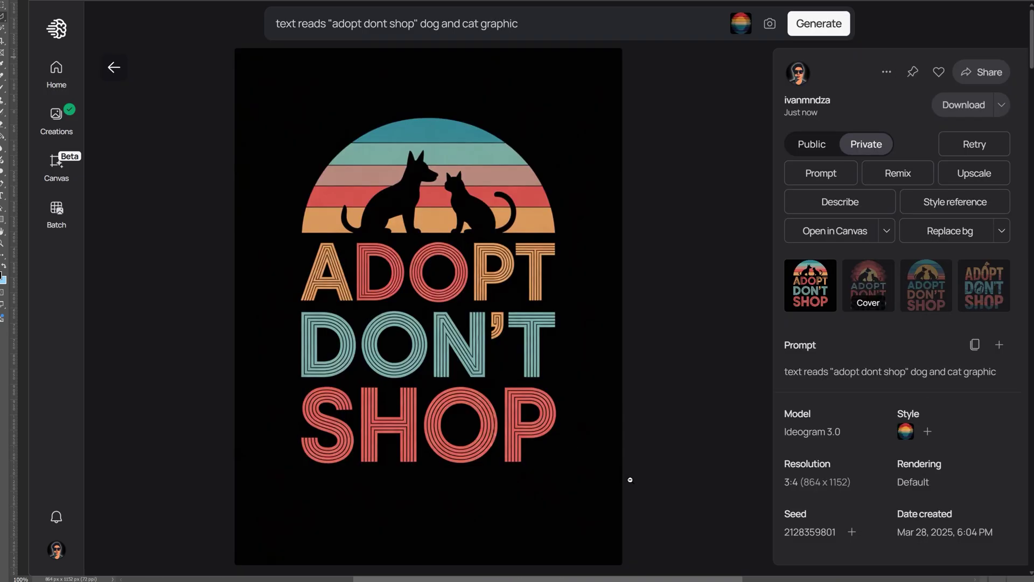
{"action": "left_click", "coordinate": [868, 285]}
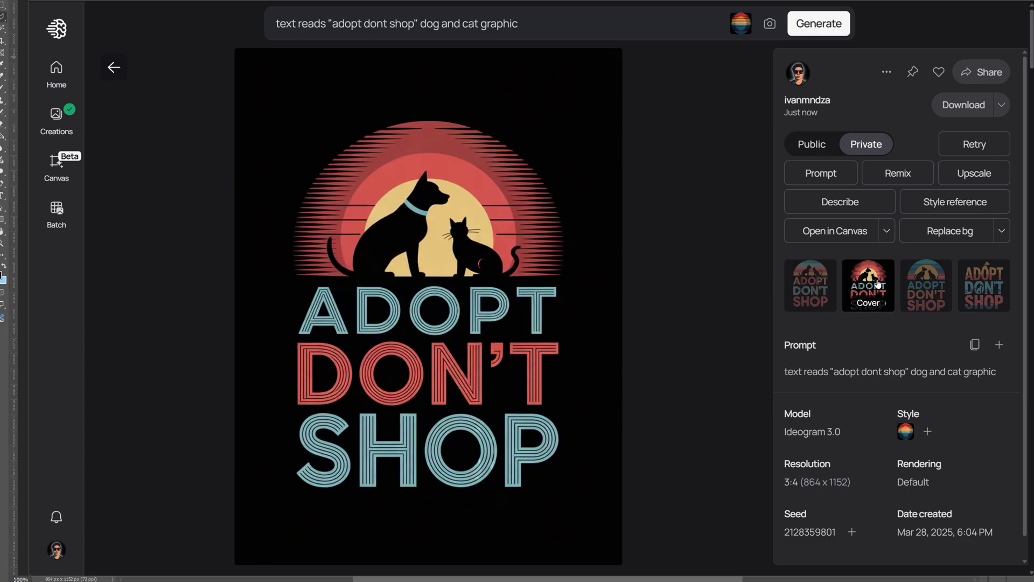
{"action": "left_click", "coordinate": [921, 283]}
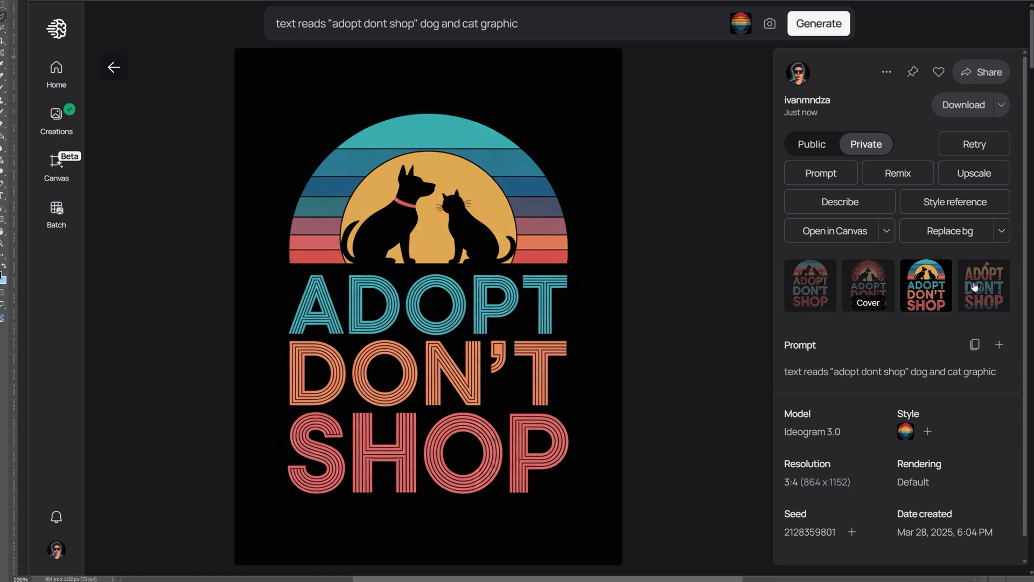
{"action": "left_click", "coordinate": [975, 286]}
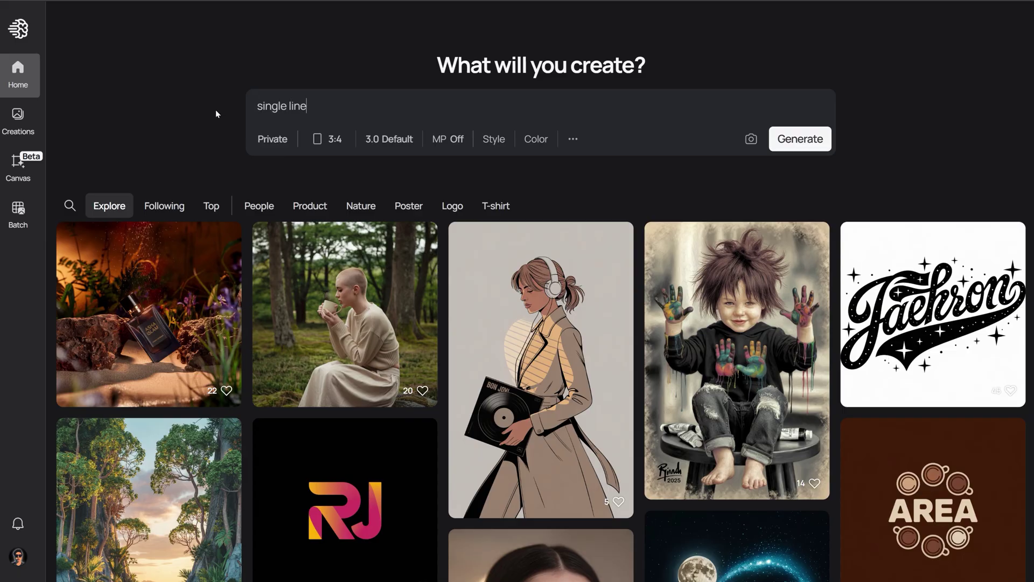
{"action": "type", "text": " drawing of a panda white background"}
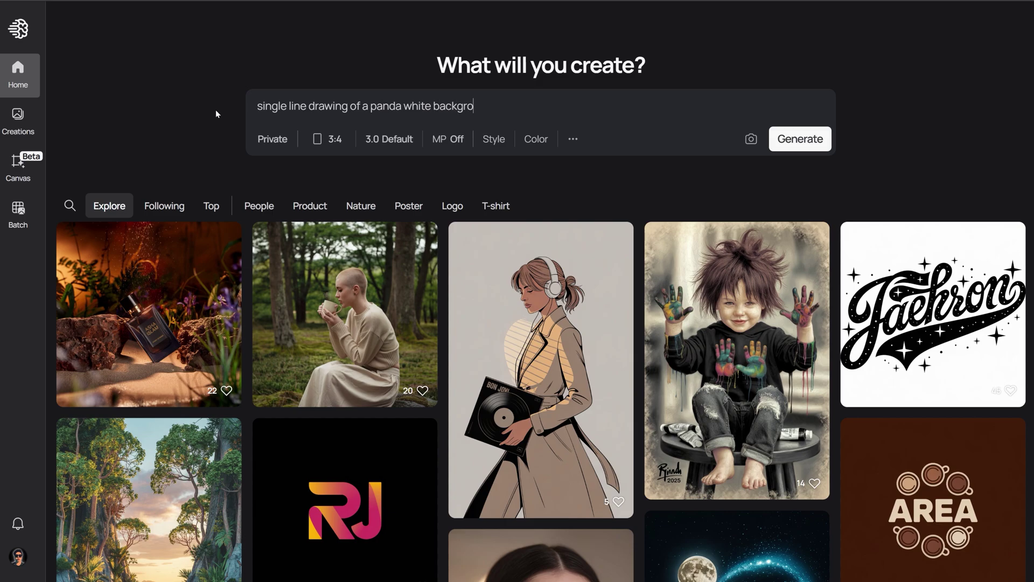
Generate single-line panda drawings, download the bamboo panda PNG, and set it as style reference.
{"action": "key", "text": "Return"}
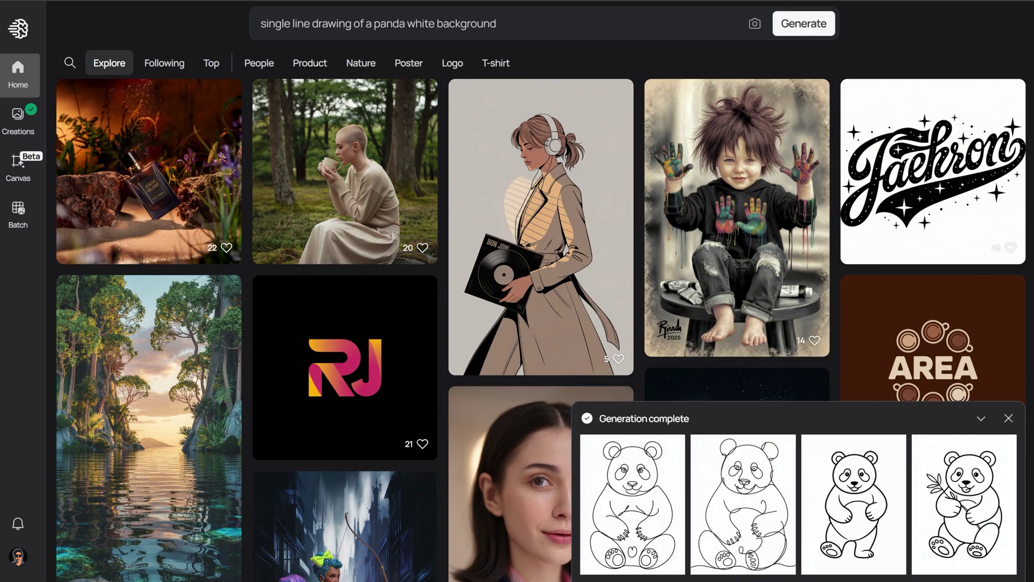
{"action": "left_click", "coordinate": [975, 519]}
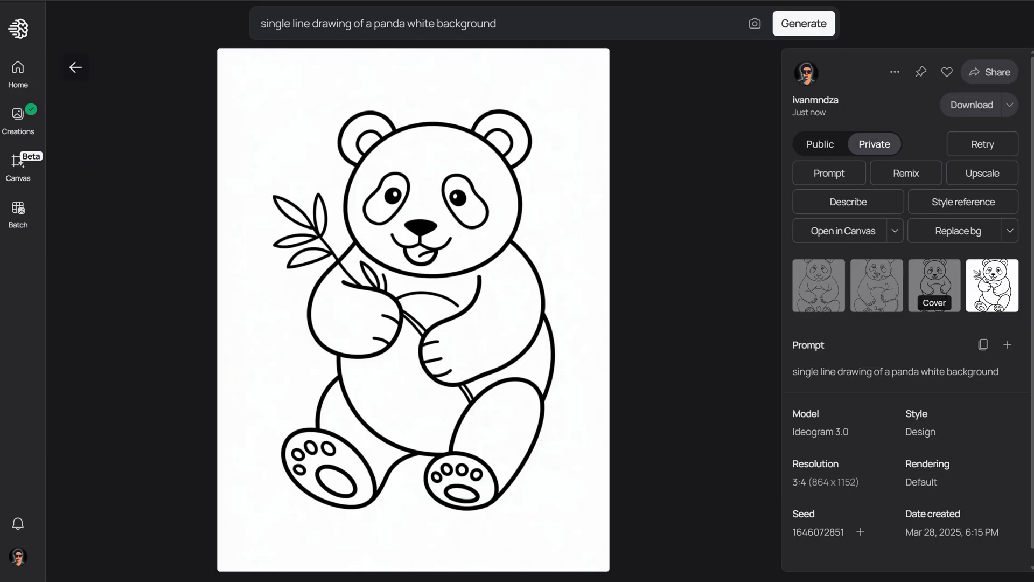
{"action": "left_click", "coordinate": [894, 72]}
{"action": "mouse_move", "coordinate": [821, 445]}
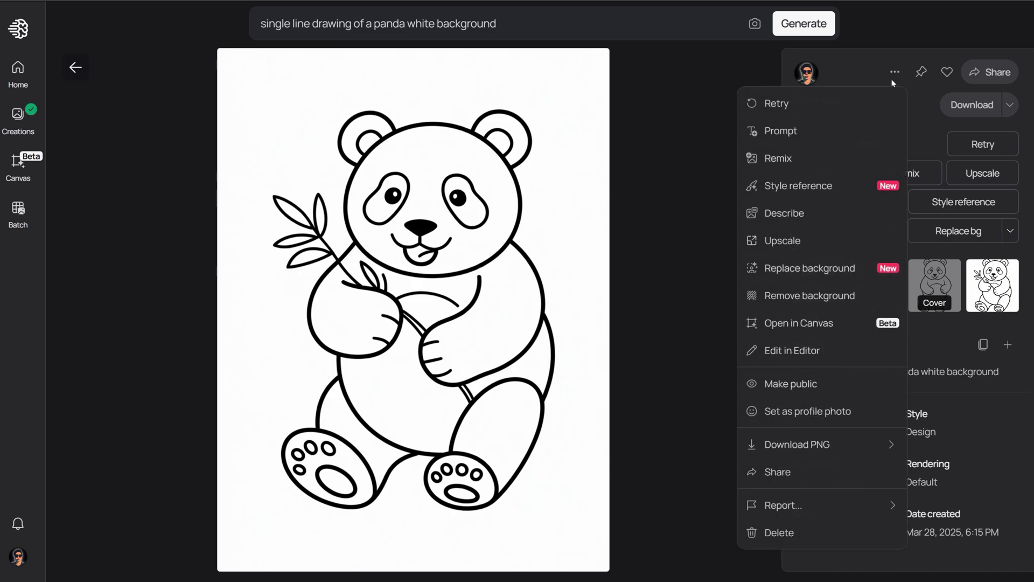
{"action": "left_click", "coordinate": [959, 446]}
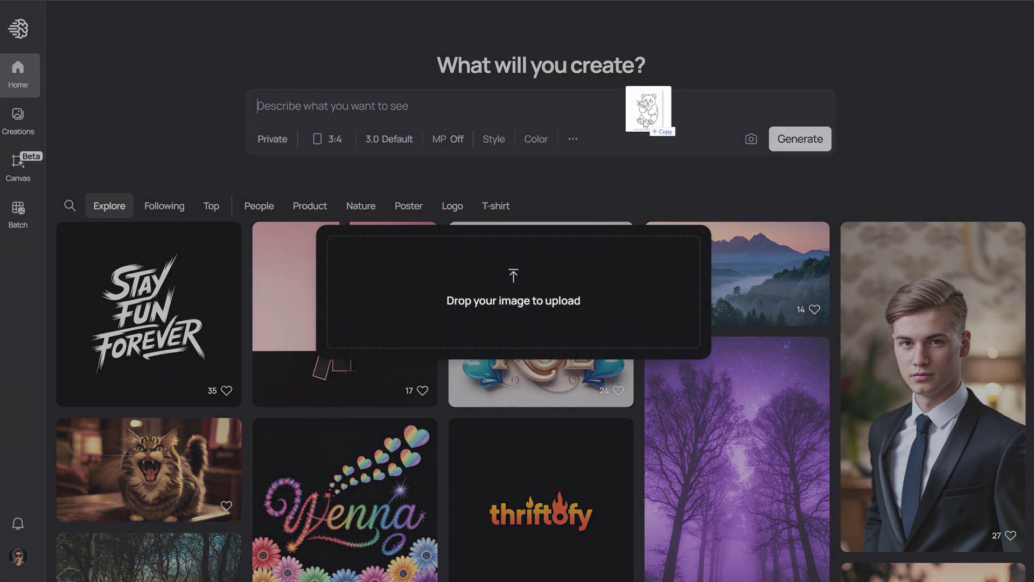
{"action": "left_click_drag", "start_coordinate": [649, 109], "coordinate": [655, 160]}
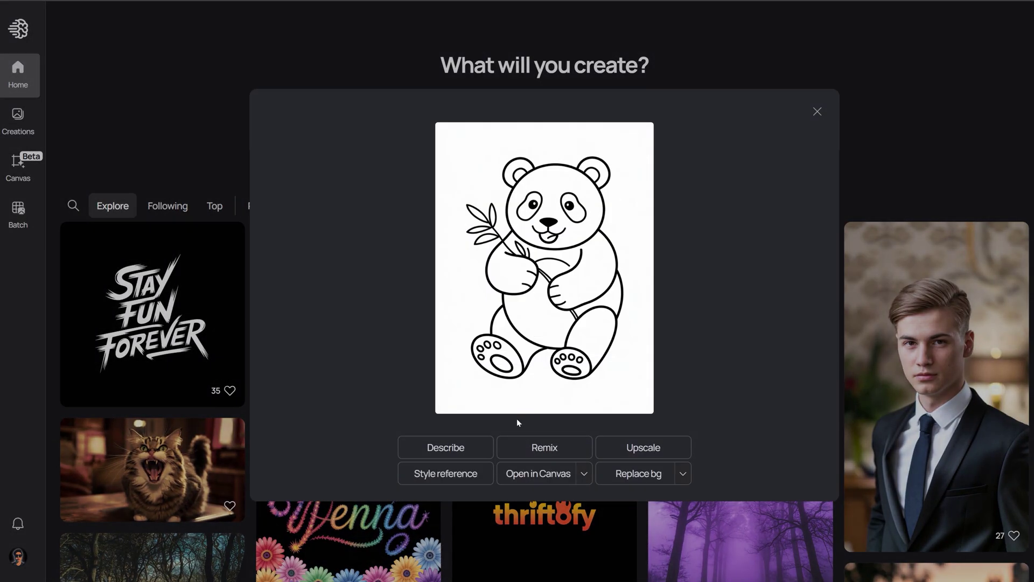
{"action": "left_click", "coordinate": [446, 473]}
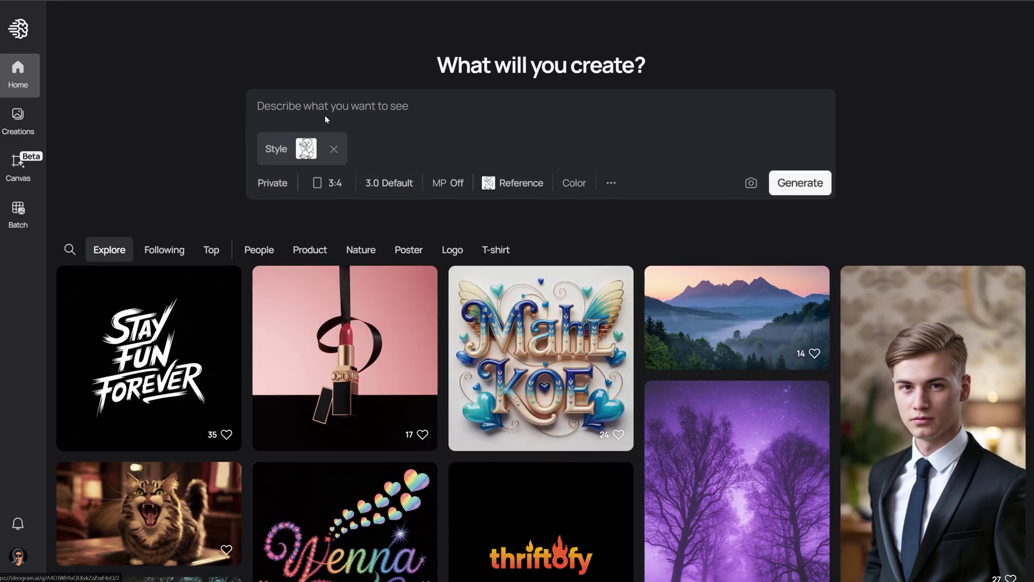
{"action": "type", "text": "trex dinosaur"}
Generate the 'trex dinosaur' designs and view all four line-art variants.
{"action": "key", "text": "Return"}
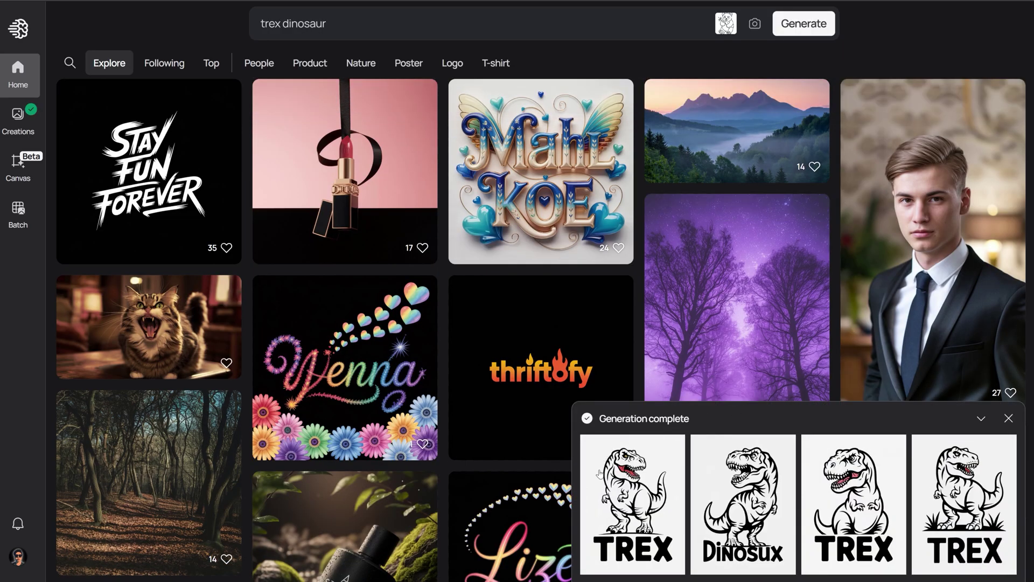
{"action": "left_click", "coordinate": [600, 474]}
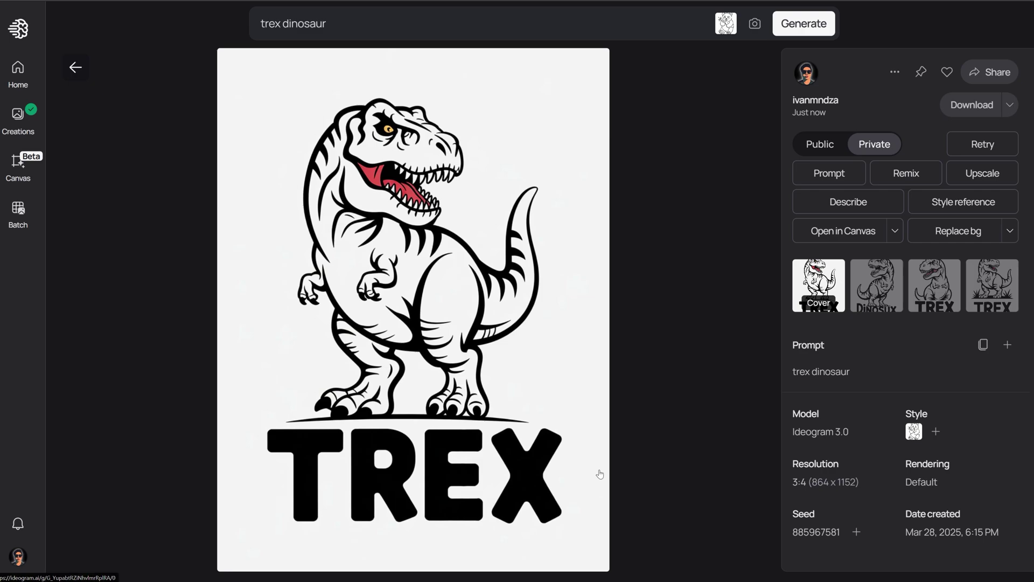
{"action": "left_click", "coordinate": [877, 285]}
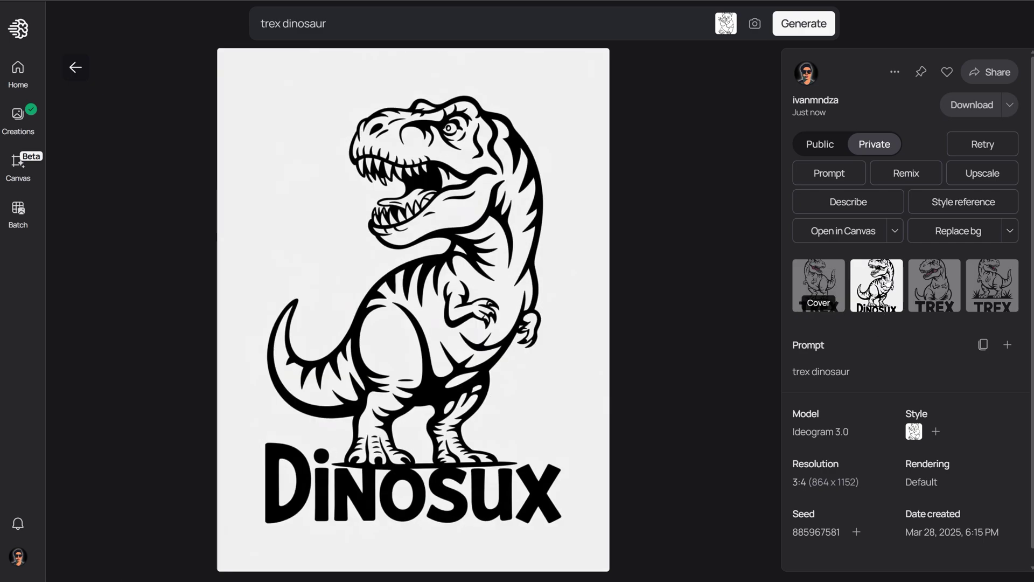
{"action": "left_click", "coordinate": [920, 280]}
{"action": "left_click", "coordinate": [993, 287]}
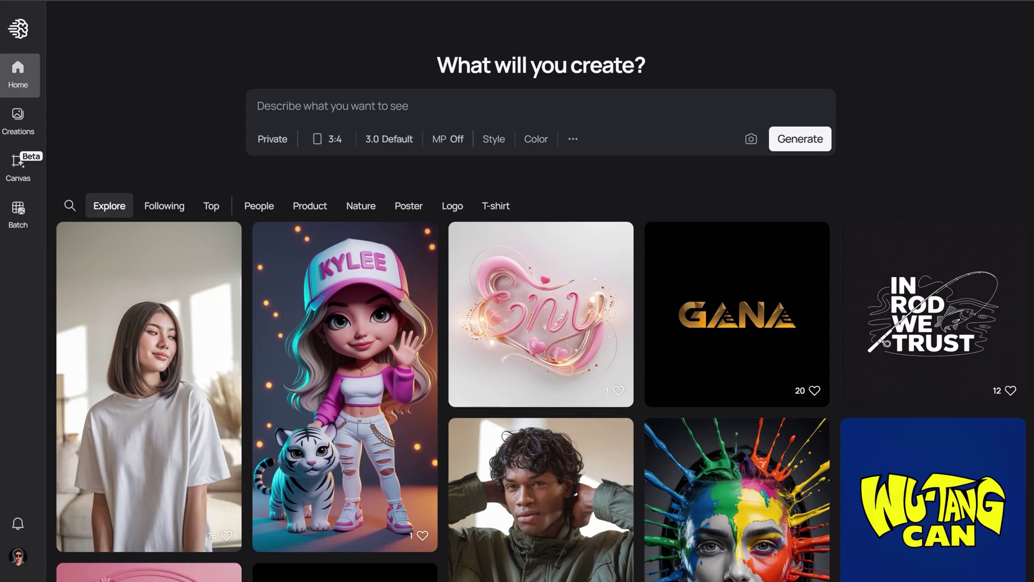
{"action": "type", "text": "red r"}
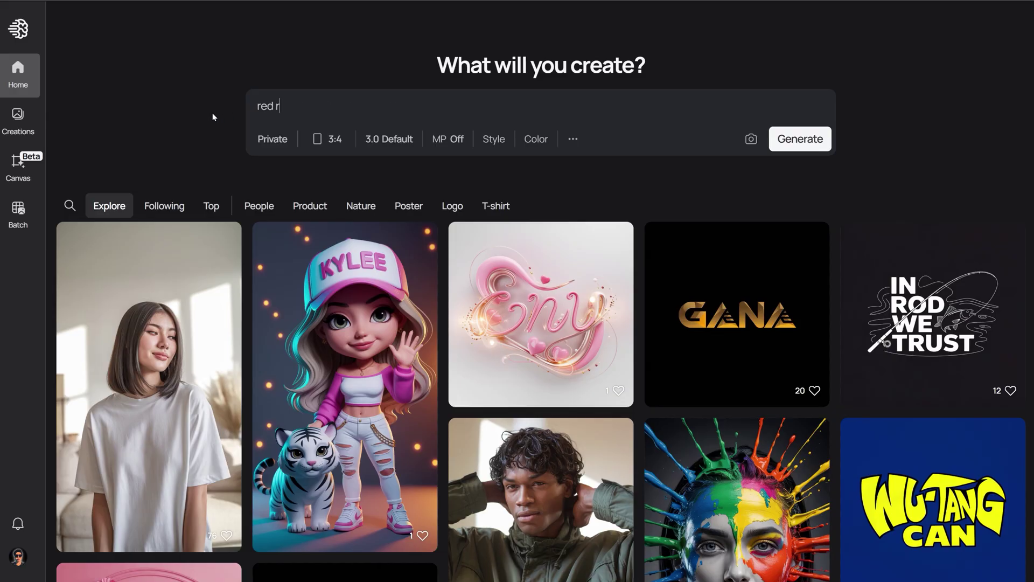
{"action": "type", "text": "ose drawn with a spray can on a wh"}
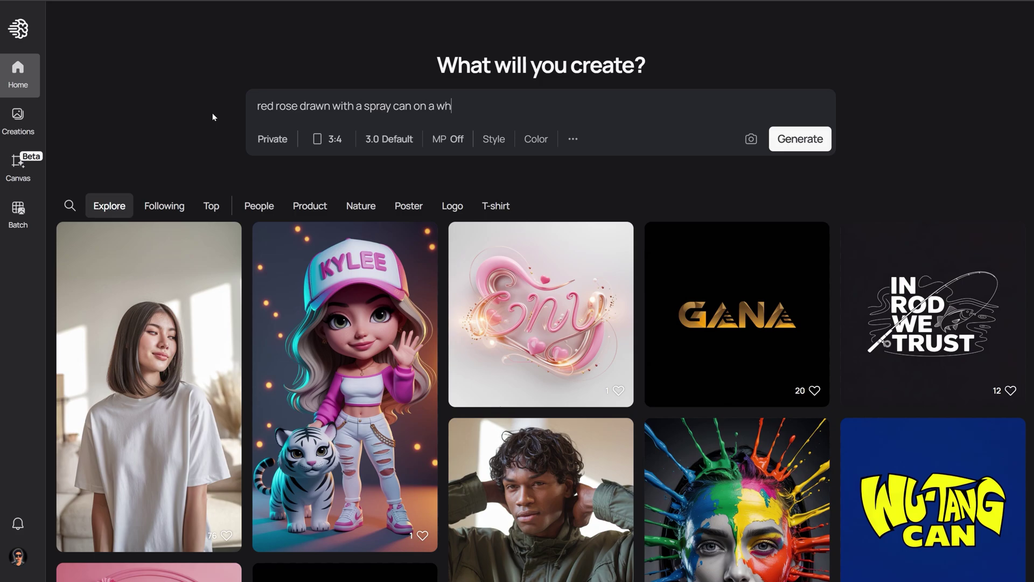
{"action": "type", "text": "ite brick wall"}
Generate spray-painted red roses on white brick, compare all four, and open the first's download options.
{"action": "key", "text": "Return"}
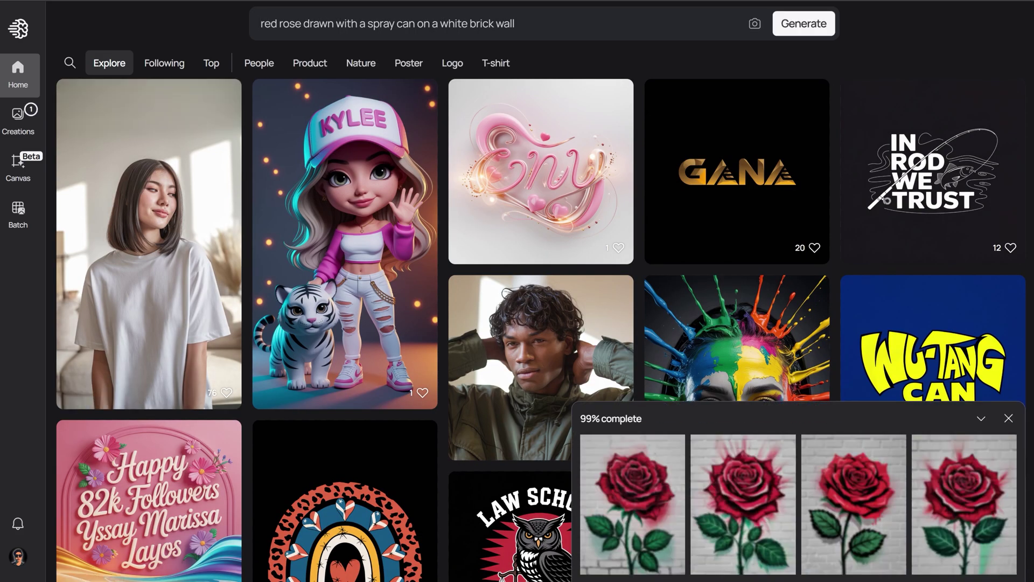
{"action": "left_click", "coordinate": [624, 489]}
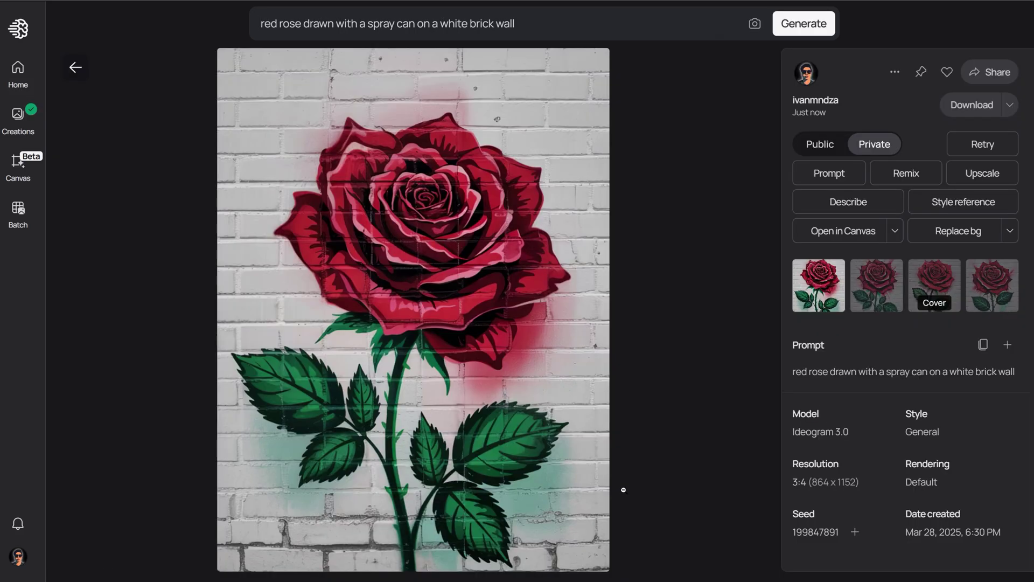
{"action": "left_click", "coordinate": [873, 301]}
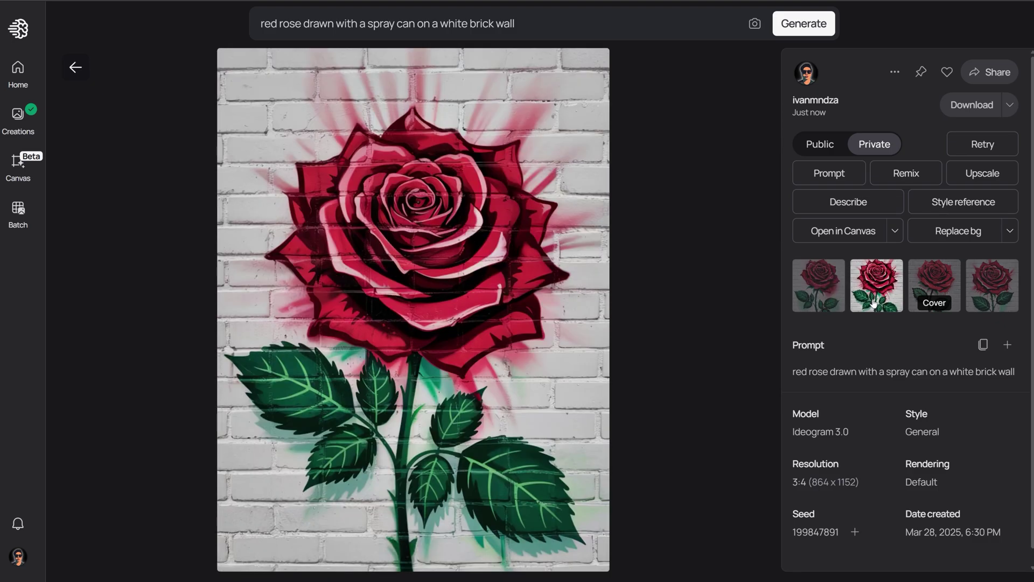
{"action": "left_click", "coordinate": [947, 279]}
{"action": "left_click", "coordinate": [1005, 290]}
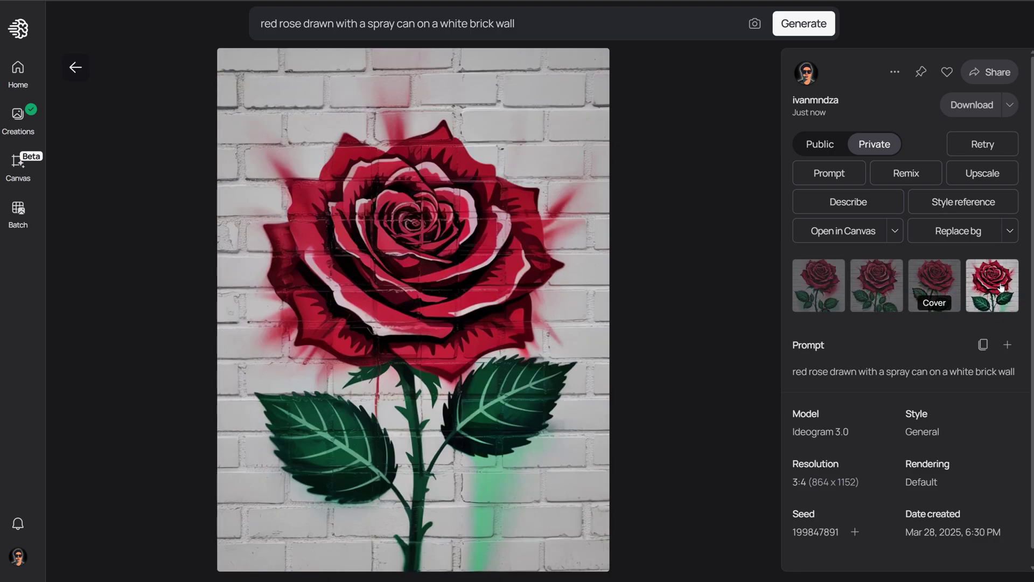
{"action": "left_click", "coordinate": [826, 285]}
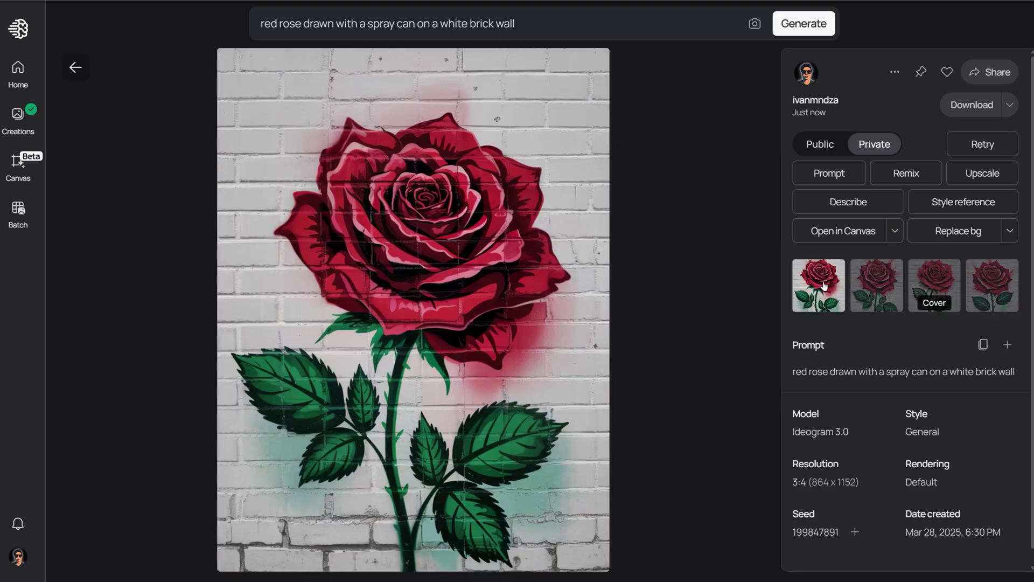
{"action": "left_click", "coordinate": [895, 72]}
{"action": "mouse_move", "coordinate": [816, 444]}
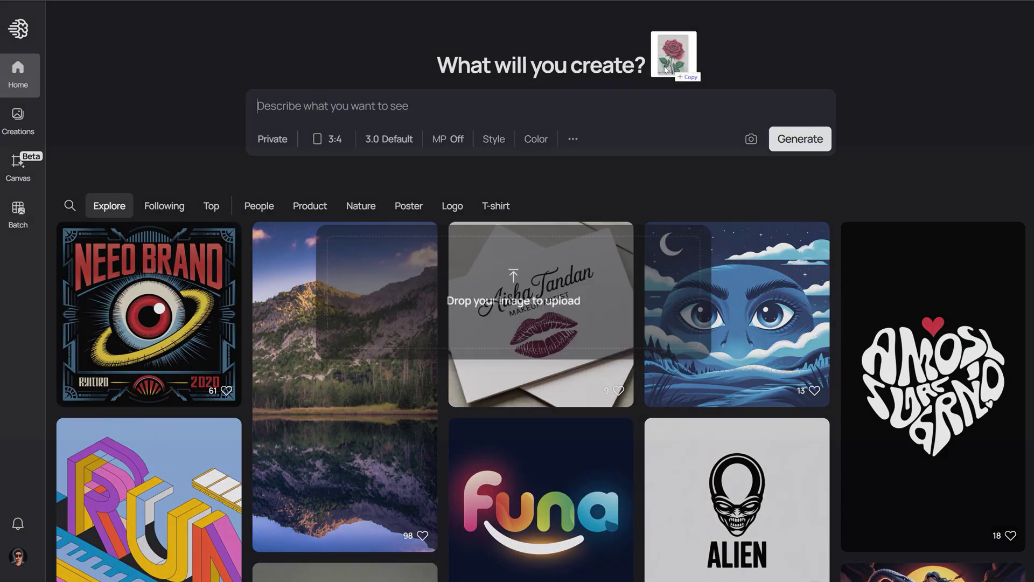
Upload the red rose as style reference and generate 'new york cityscape'.
{"action": "left_click_drag", "start_coordinate": [677, 47], "coordinate": [454, 100]}
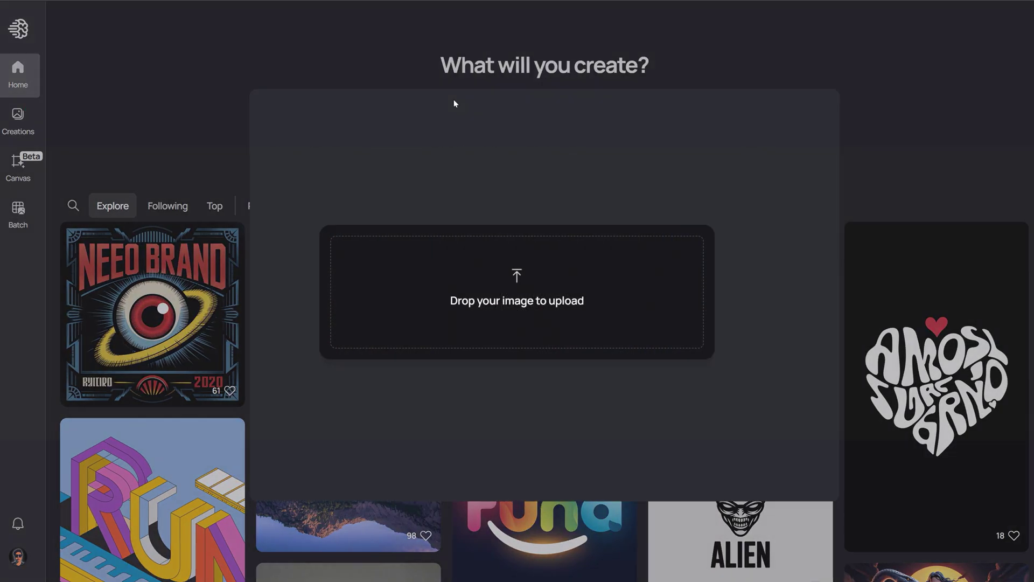
{"action": "left_click", "coordinate": [469, 473]}
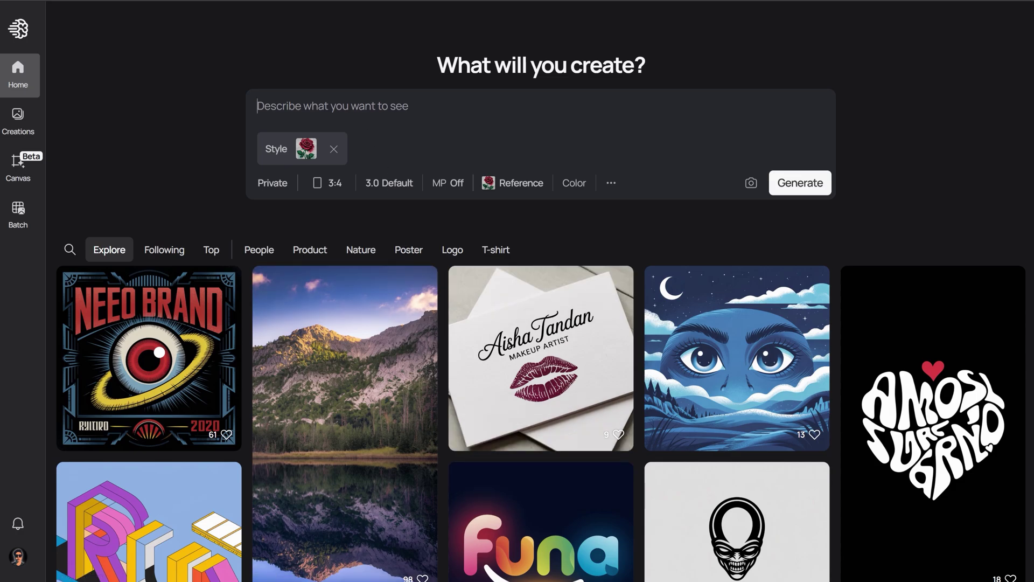
{"action": "type", "text": "new york city"}
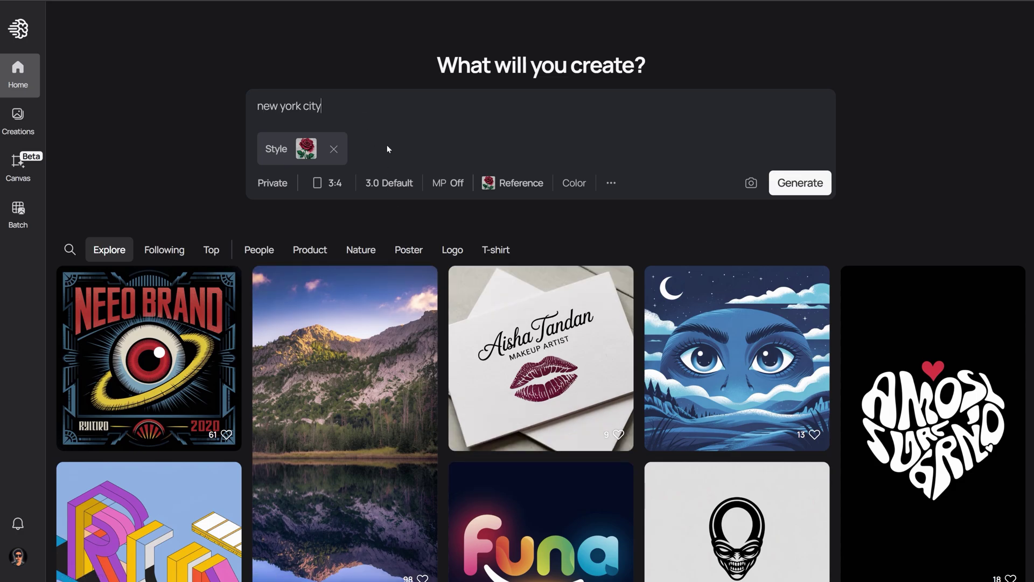
{"action": "type", "text": "scape"}
{"action": "key", "text": "Return"}
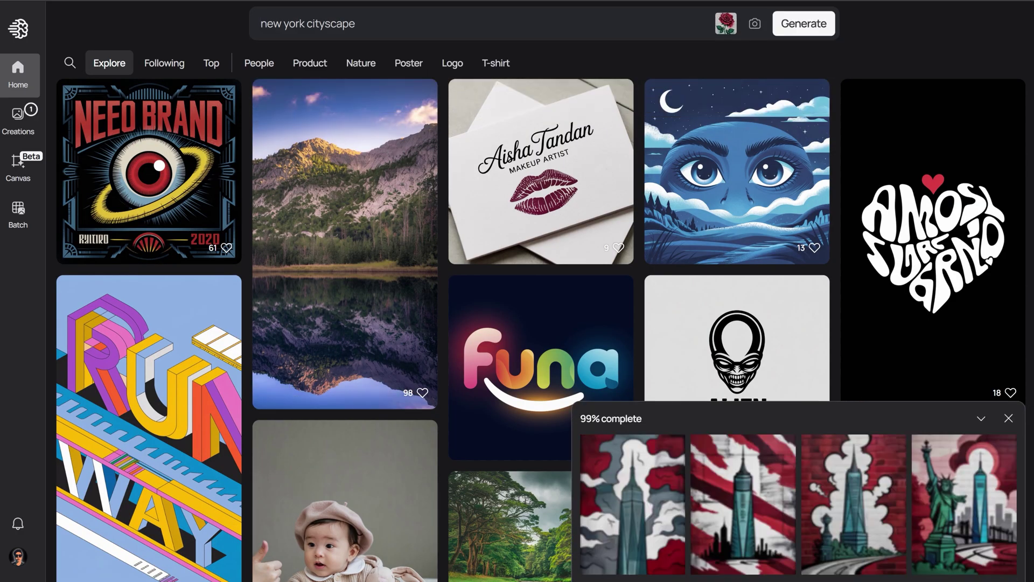
View each of the four New York graffiti cityscapes, ending on the Statue of Liberty.
{"action": "left_click", "coordinate": [938, 505]}
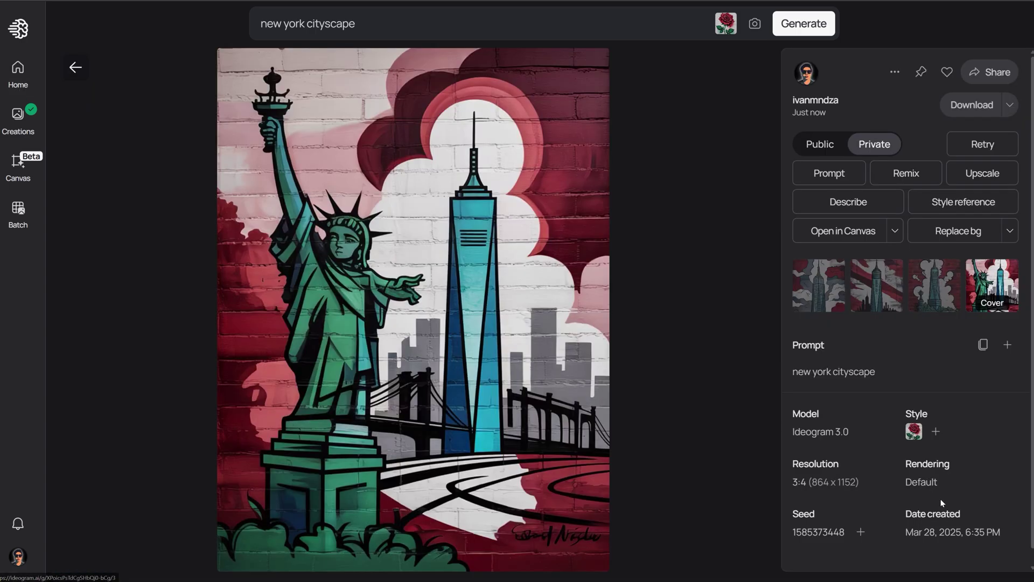
{"action": "left_click", "coordinate": [935, 295]}
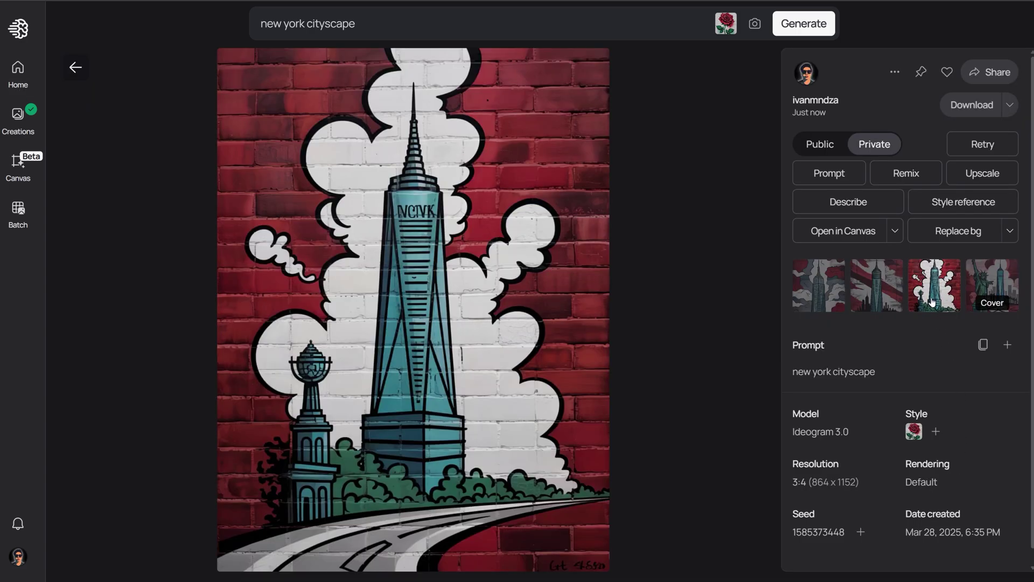
{"action": "left_click", "coordinate": [878, 291]}
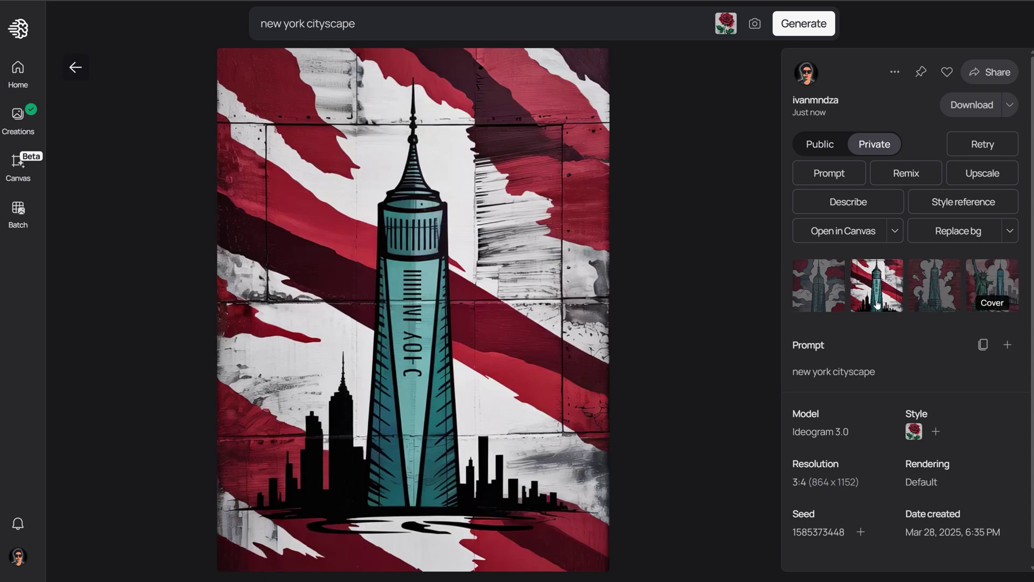
{"action": "left_click", "coordinate": [821, 298]}
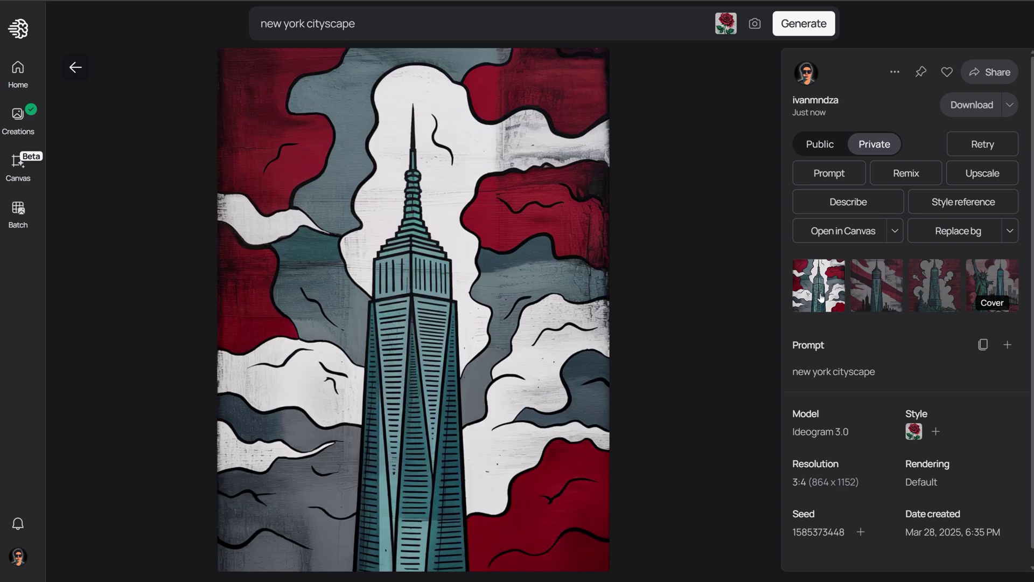
{"action": "left_click", "coordinate": [993, 293]}
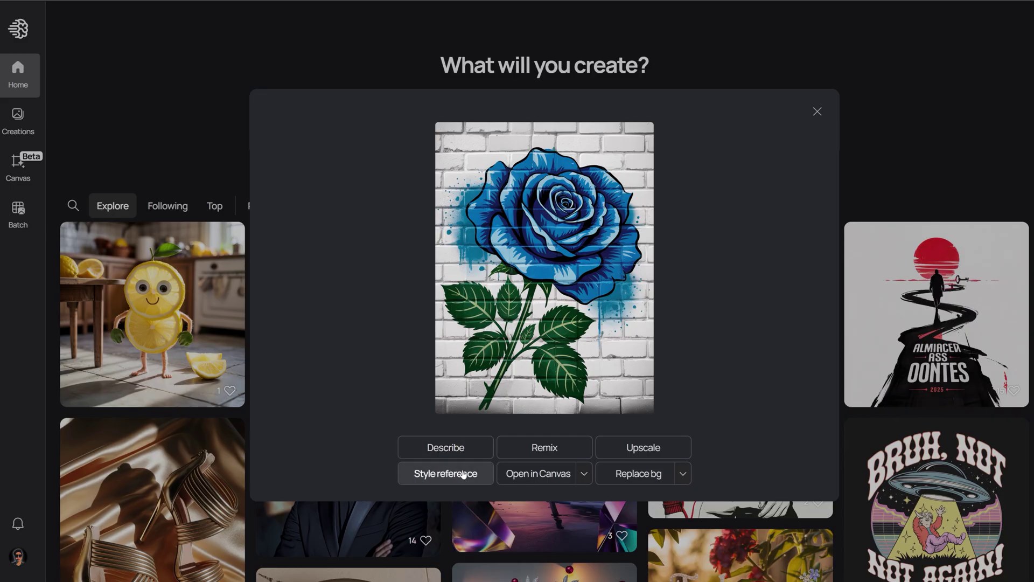
Use the blue rose as style reference for 'los angeles urban cityscape' and view all four variants.
{"action": "left_click", "coordinate": [446, 473]}
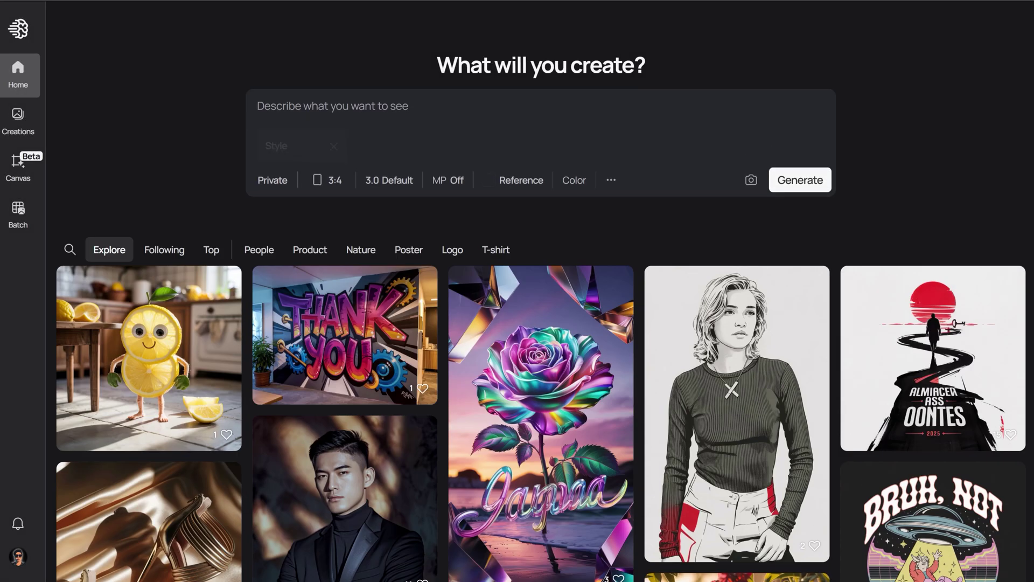
{"action": "type", "text": "los angeles urban cityscape"}
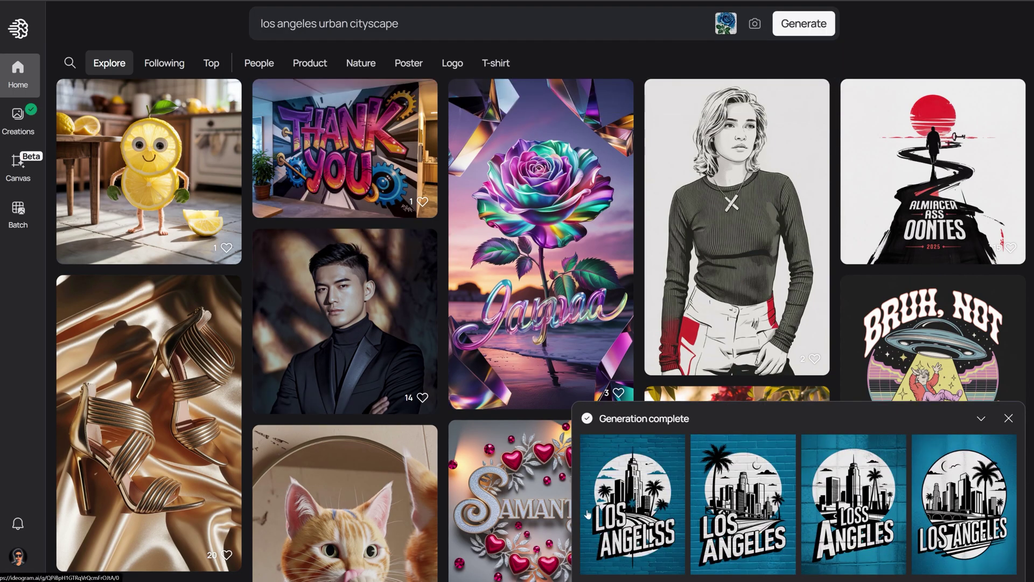
{"action": "left_click", "coordinate": [631, 503]}
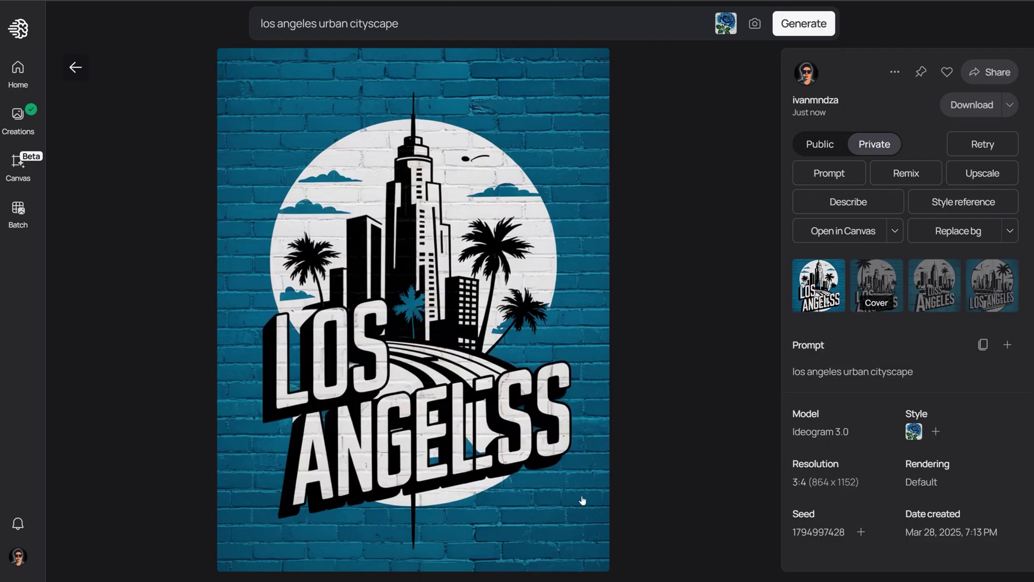
{"action": "left_click", "coordinate": [860, 293]}
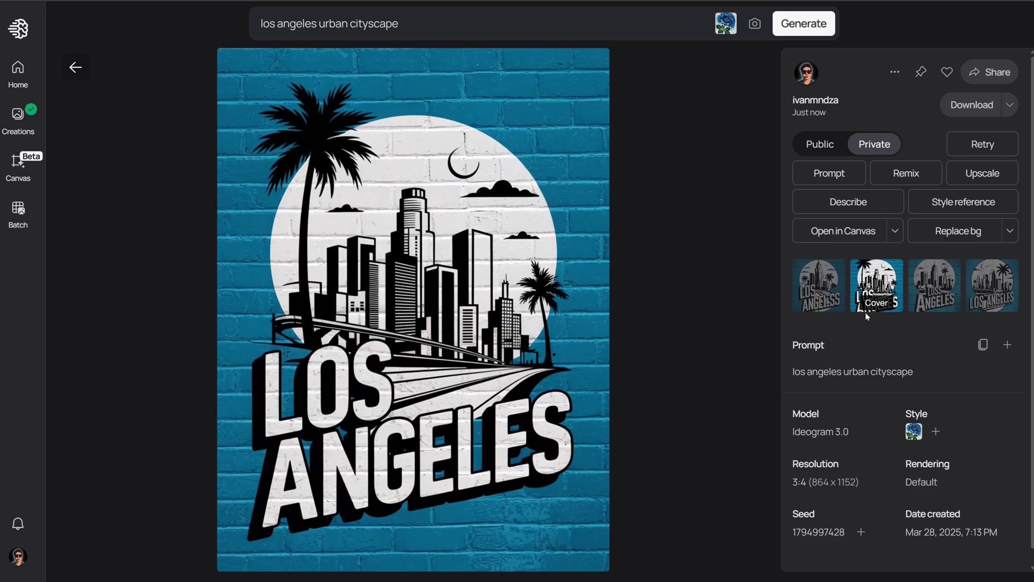
{"action": "left_click", "coordinate": [934, 286]}
{"action": "left_click", "coordinate": [991, 286]}
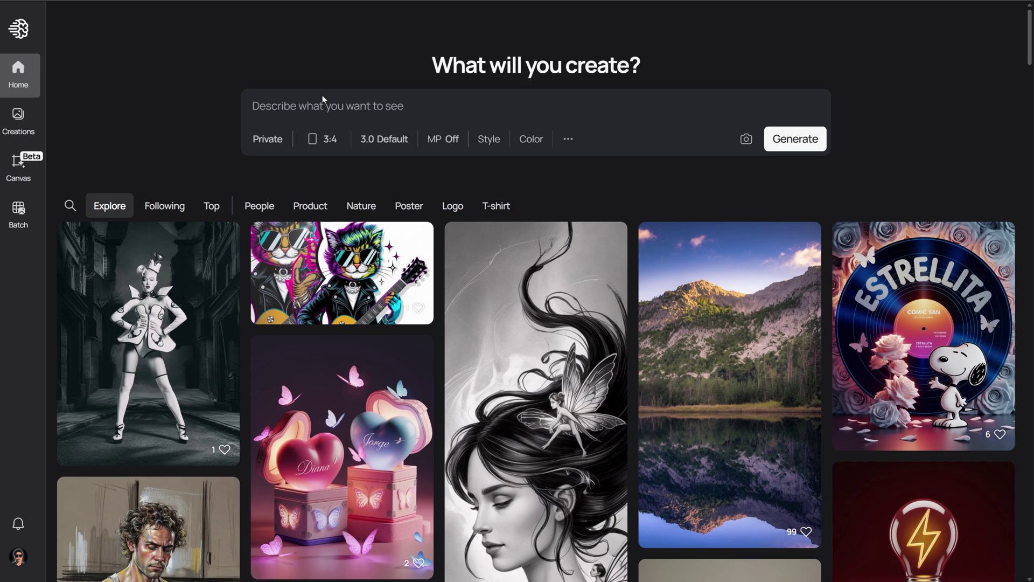
Paste the claymation park-bench-under-a-tree prompt, generate it, and open the first result.
{"action": "type", "text": "a colorful claymation character sitting on a park bench under a tree, made of hand-sculpted clay, visible fingerprints, soft lighting, stop-motion style"}
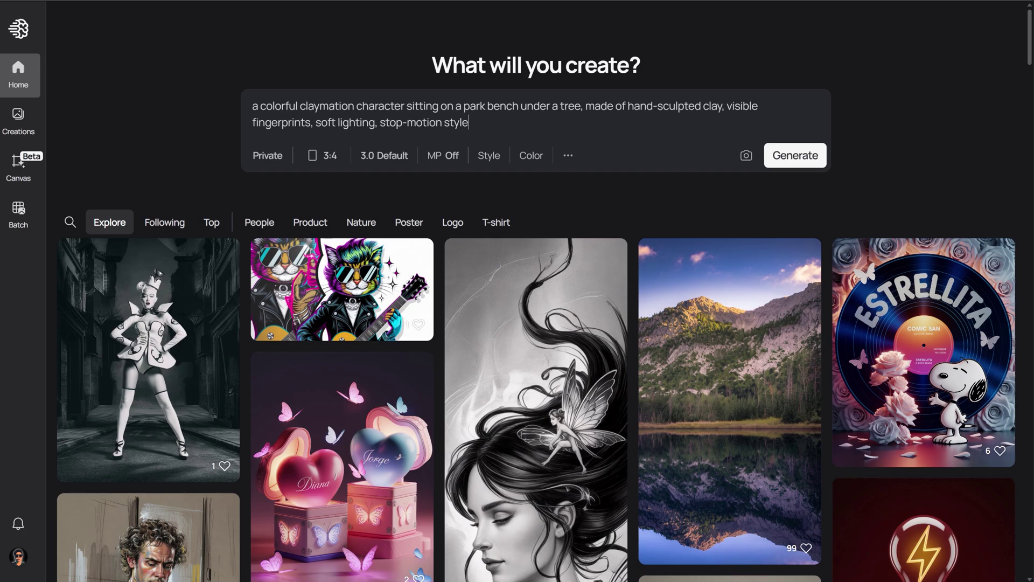
{"action": "left_click", "coordinate": [795, 155]}
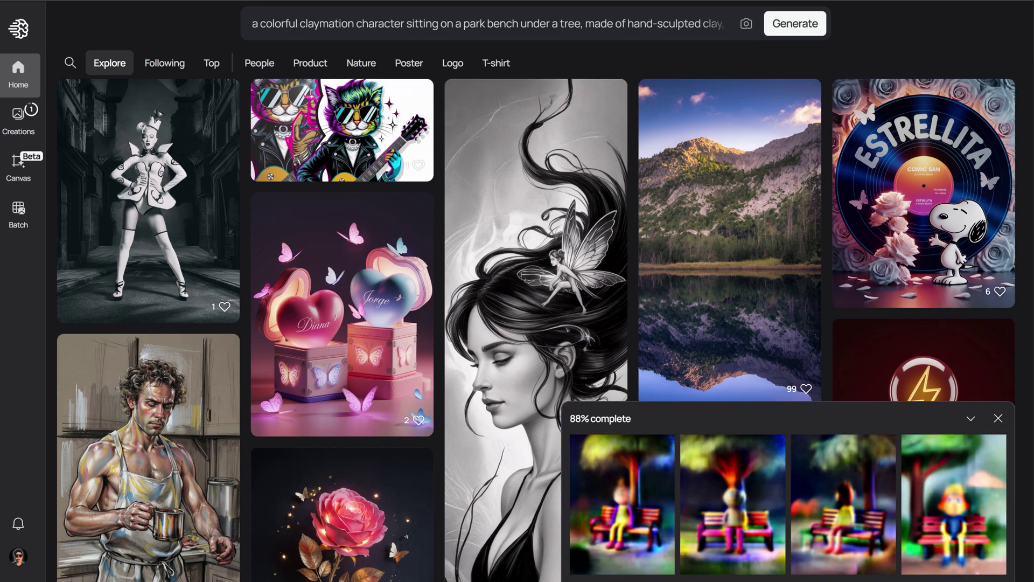
{"action": "left_click", "coordinate": [624, 477]}
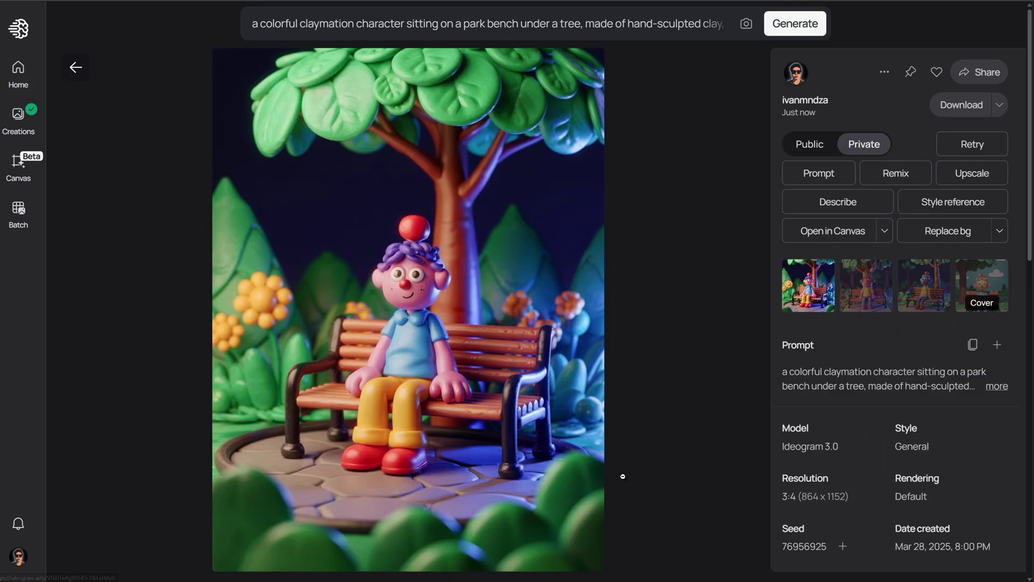
View the other three claymation variants and show the image's more-actions menu.
{"action": "left_click", "coordinate": [882, 295]}
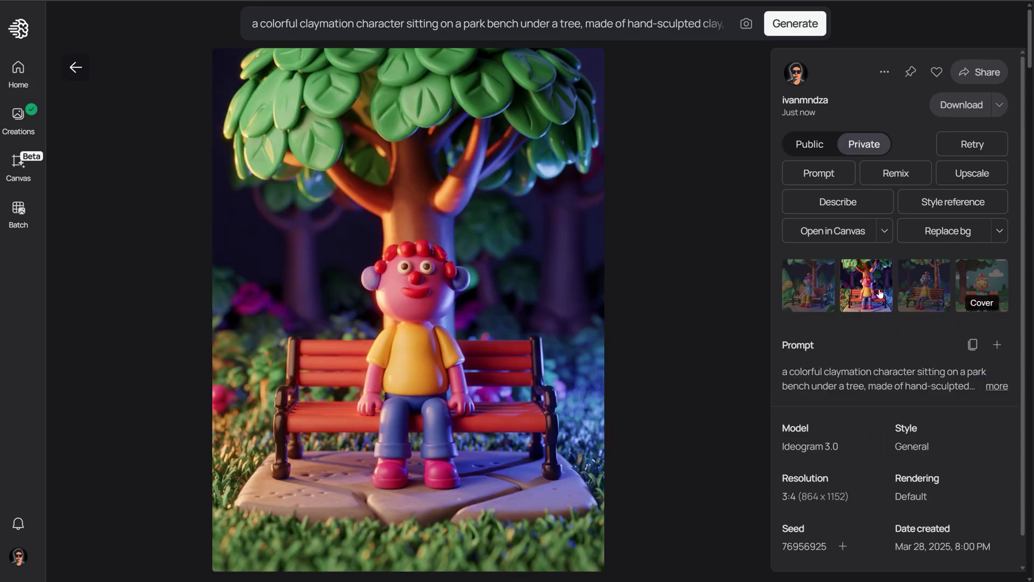
{"action": "left_click", "coordinate": [922, 287]}
{"action": "left_click", "coordinate": [965, 290]}
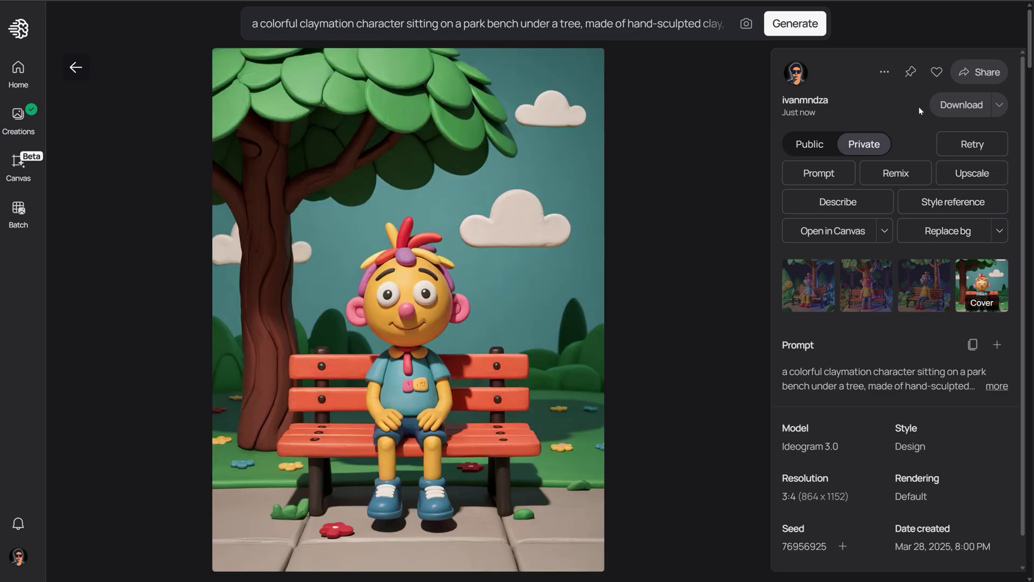
{"action": "left_click", "coordinate": [884, 72]}
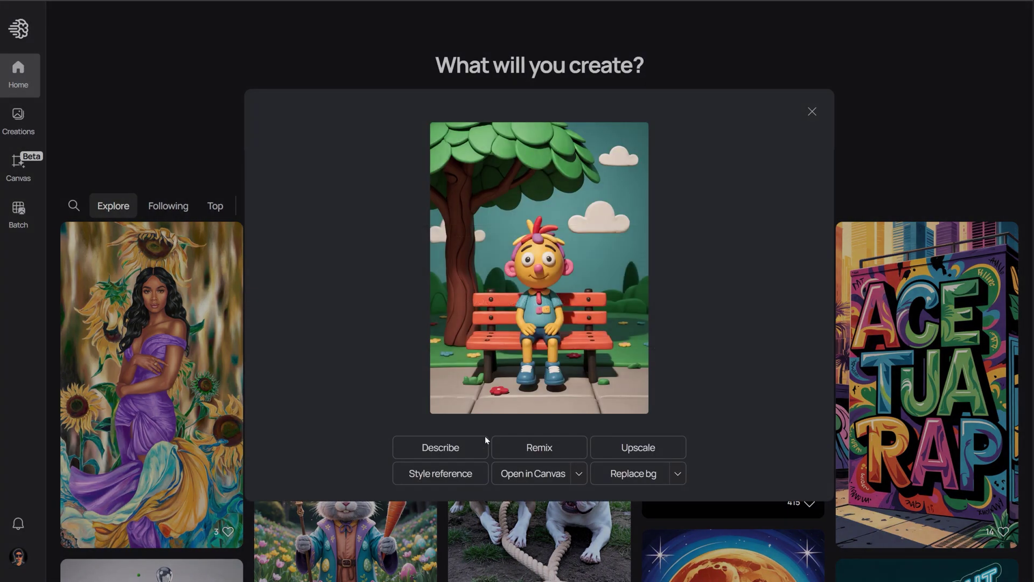
Generate the alien spaceship desert prompt, minus 'claymation', using the claymation bench image as style reference.
{"action": "left_click", "coordinate": [440, 474]}
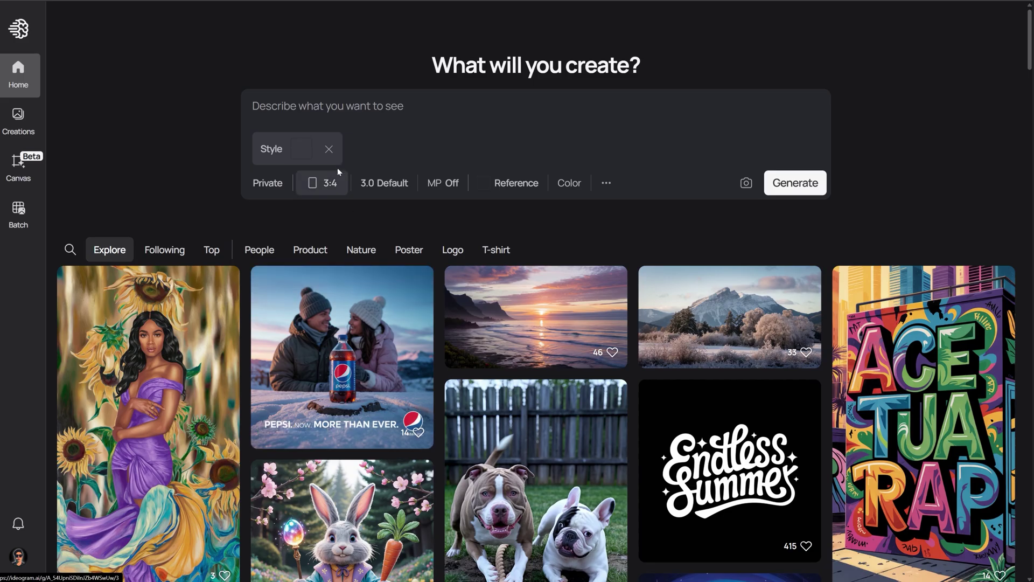
{"action": "type", "text": "a claymation alien spaceship landing in a desert with small aliens waving hello"}
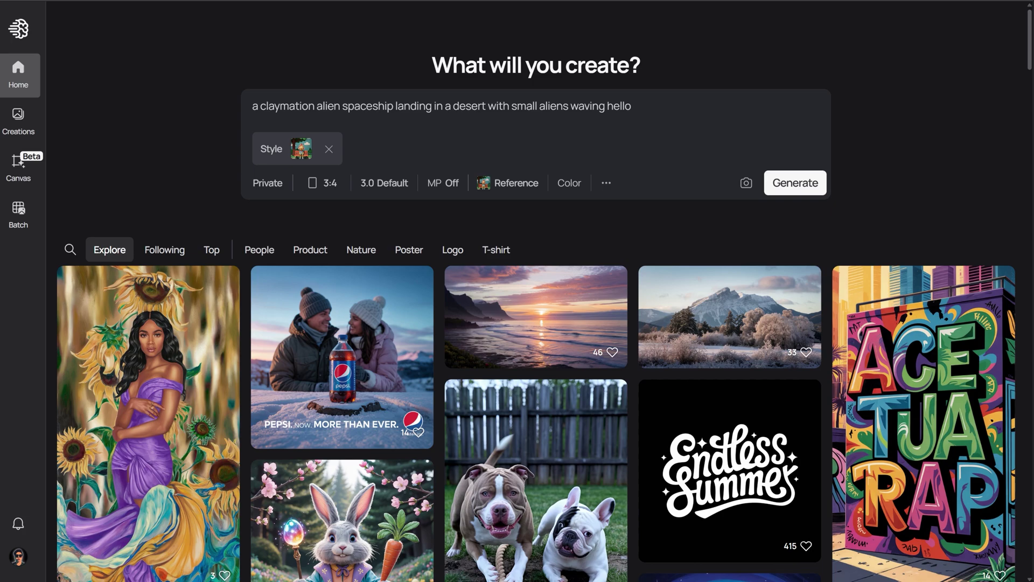
{"action": "double_click", "coordinate": [287, 105]}
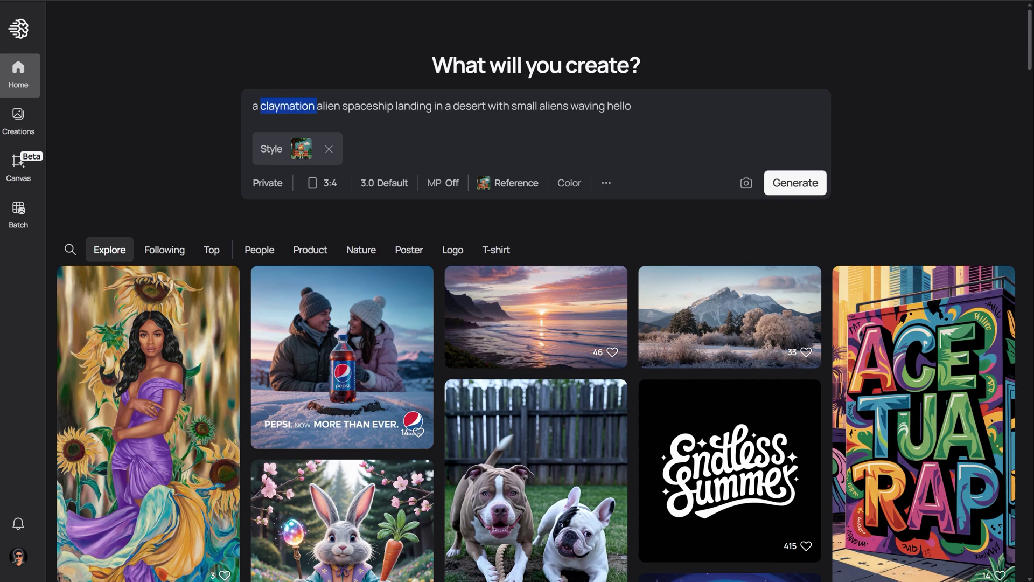
{"action": "key", "text": "BackSpace"}
{"action": "type", "text": "n"}
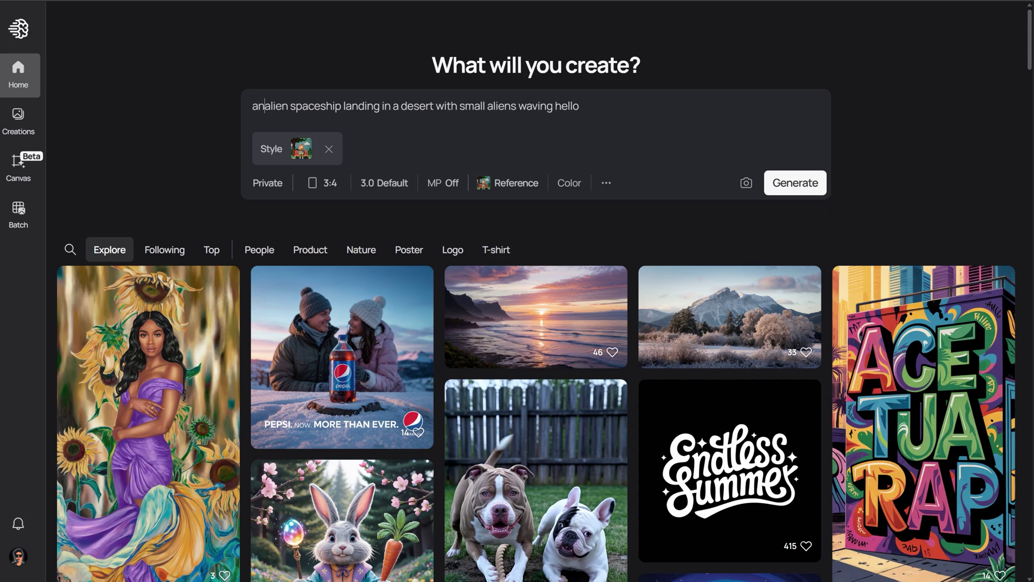
{"action": "left_click", "coordinate": [795, 182]}
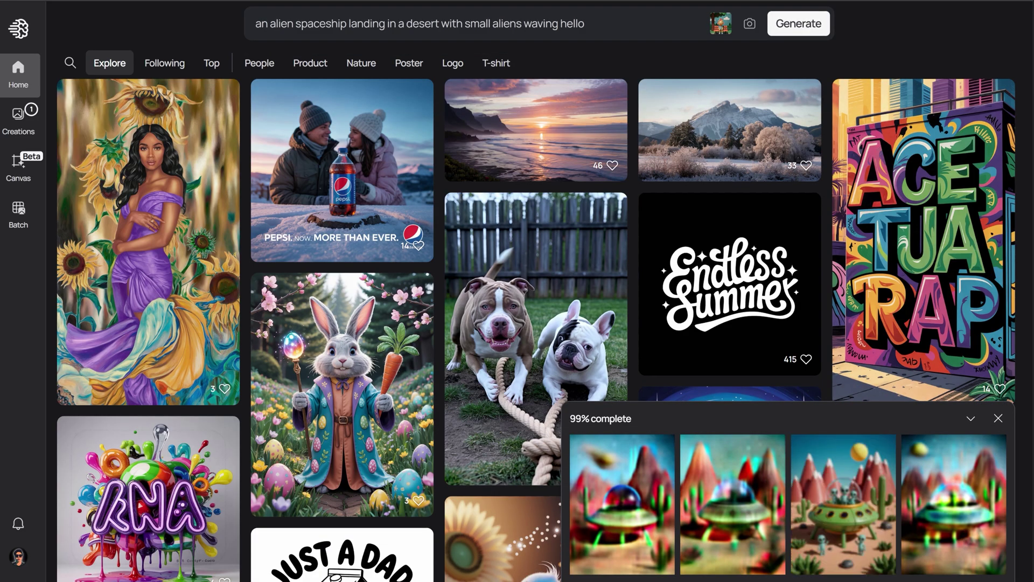
Open the first alien spaceship result and view the second, third and fourth variants.
{"action": "left_click", "coordinate": [622, 503]}
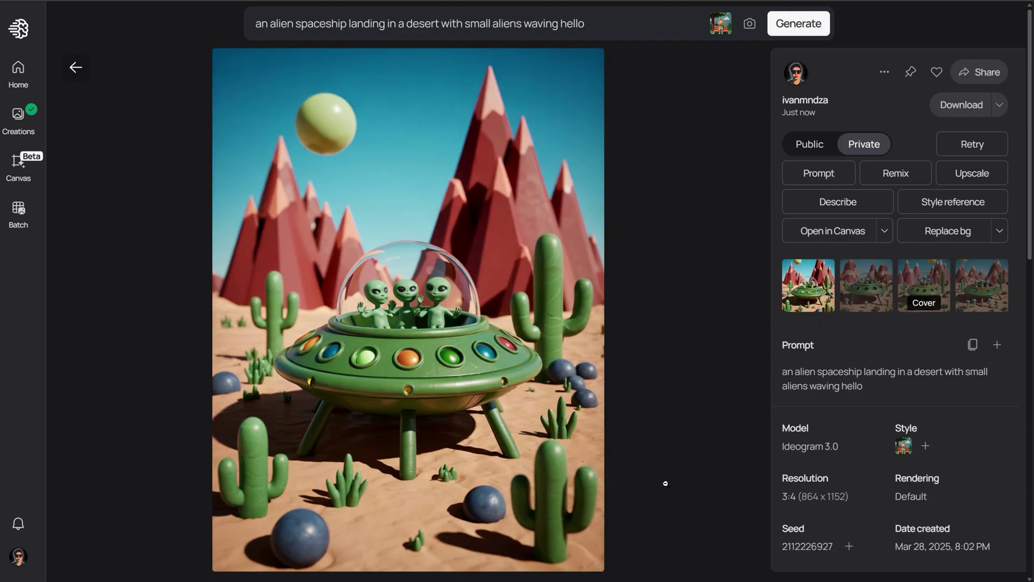
{"action": "left_click", "coordinate": [849, 289]}
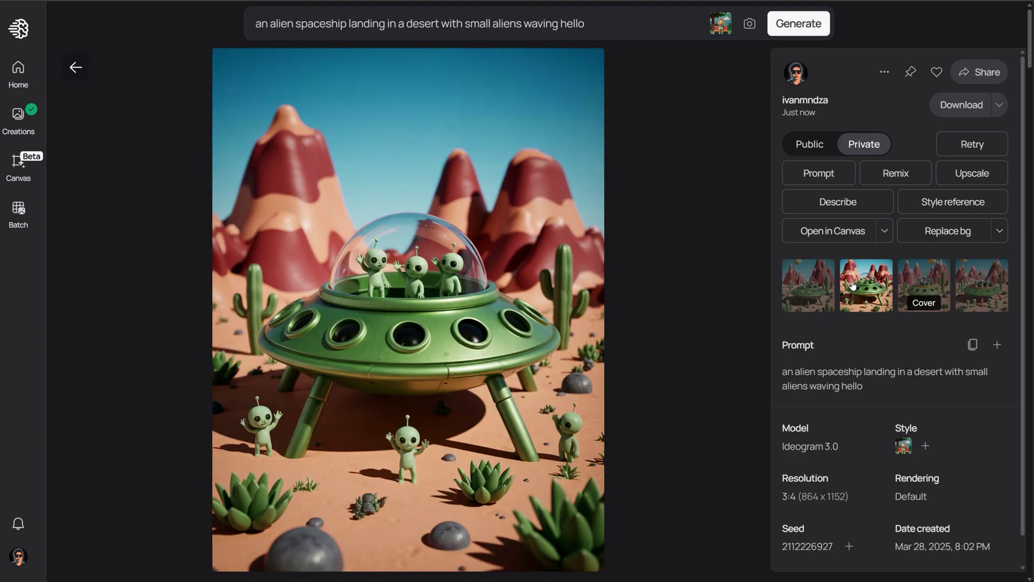
{"action": "left_click", "coordinate": [919, 288]}
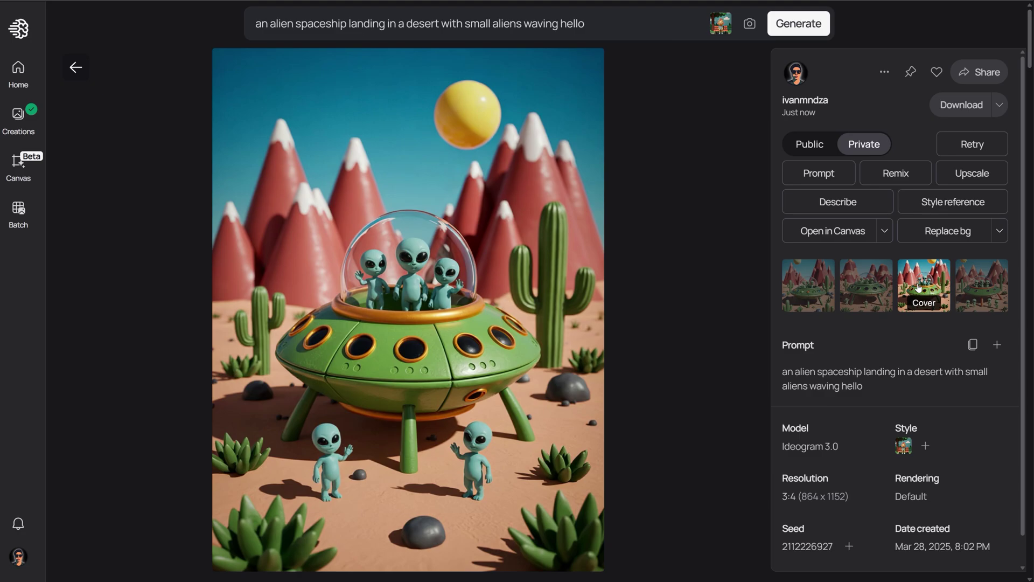
{"action": "left_click", "coordinate": [974, 291]}
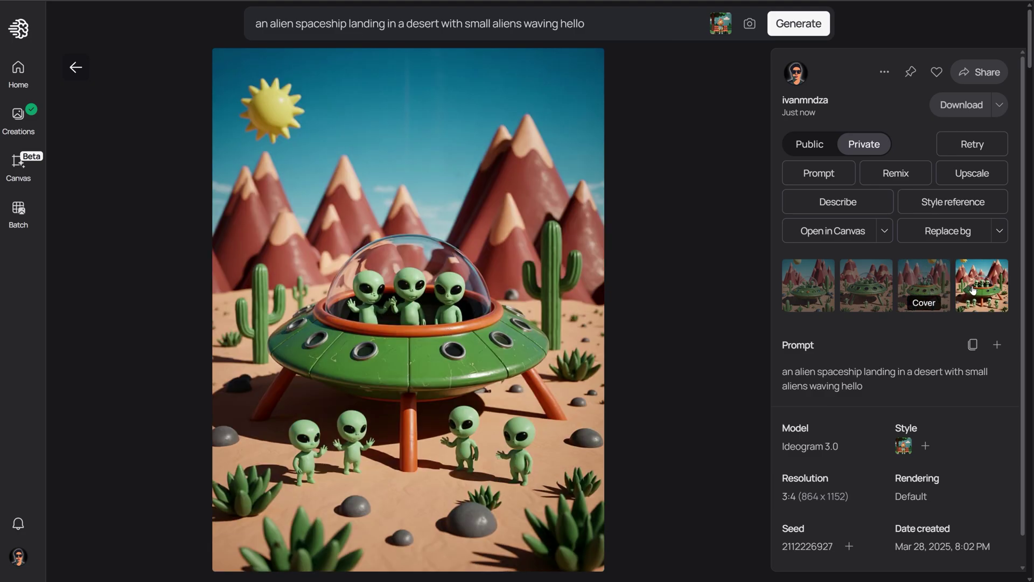